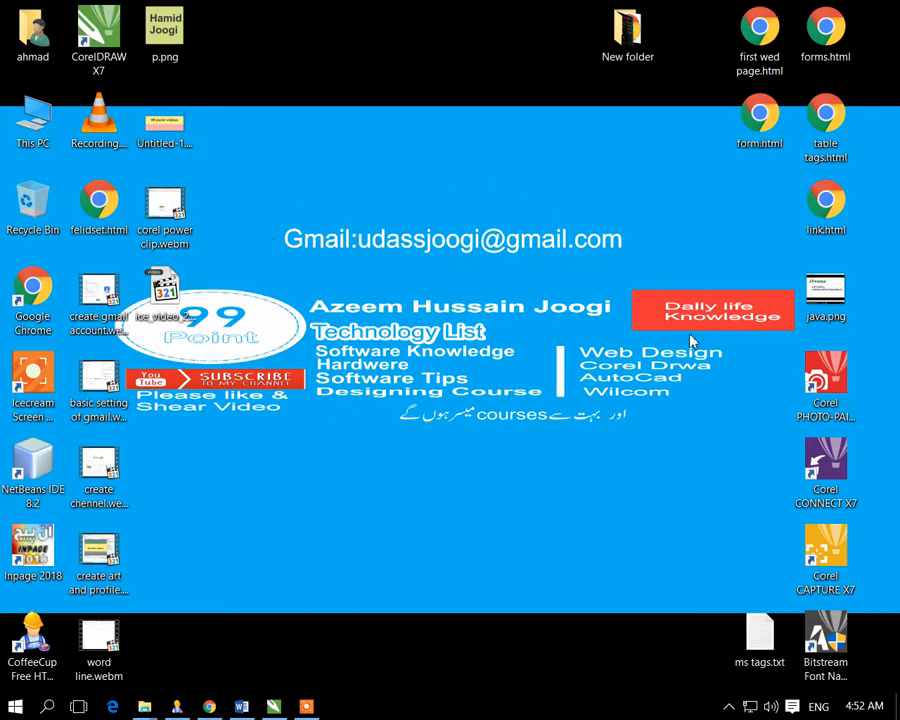
Switch to CorelDRAW and draw a five-sided polygon about 484 by 401 px between the two squares.
left_click(273, 706)
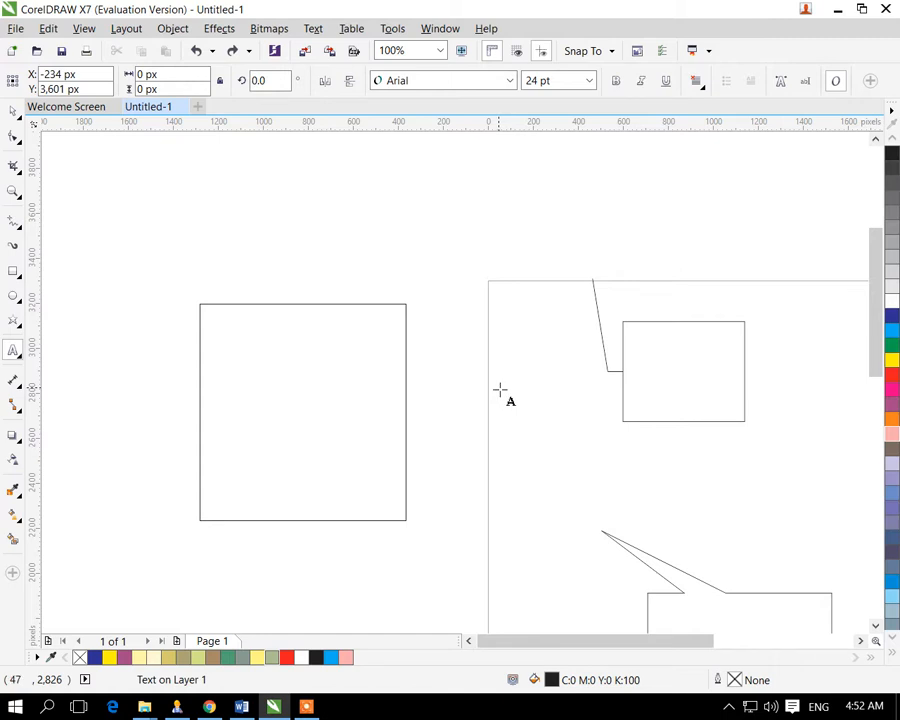
left_click(17, 325)
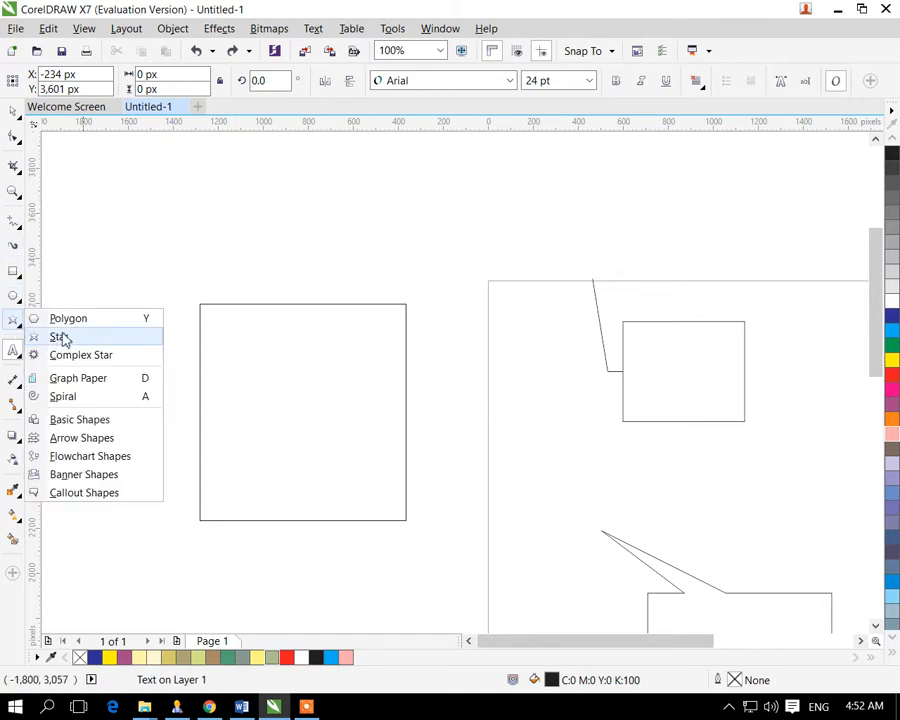
left_click(66, 318)
left_click_drag(480, 342, 596, 439)
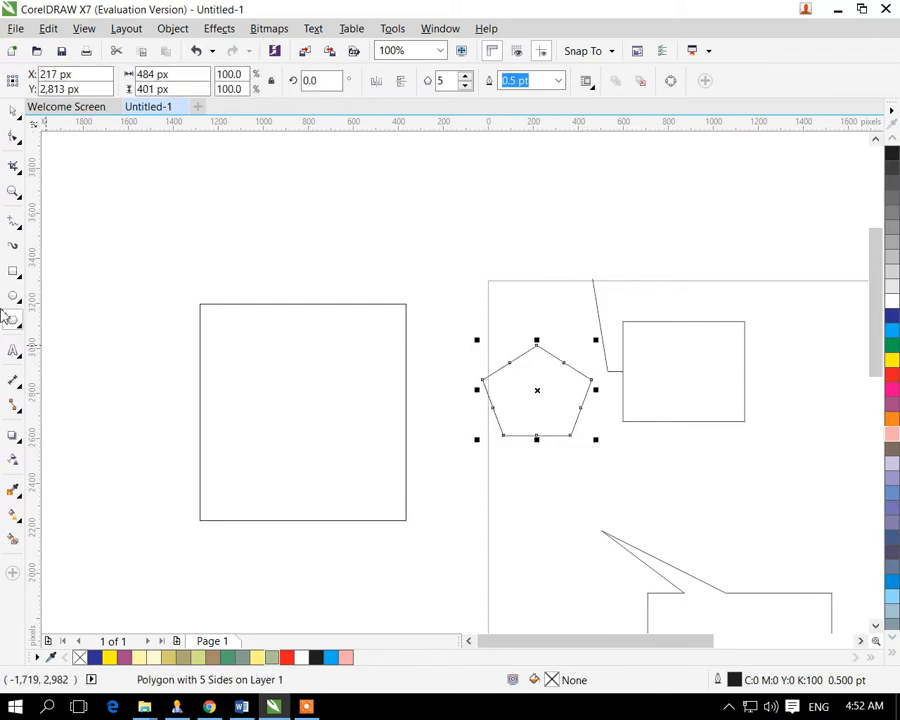
Draw an ellipse about 416 by 325 px above the pentagon, near the page's upper-left corner.
left_click(16, 299)
left_click(89, 294)
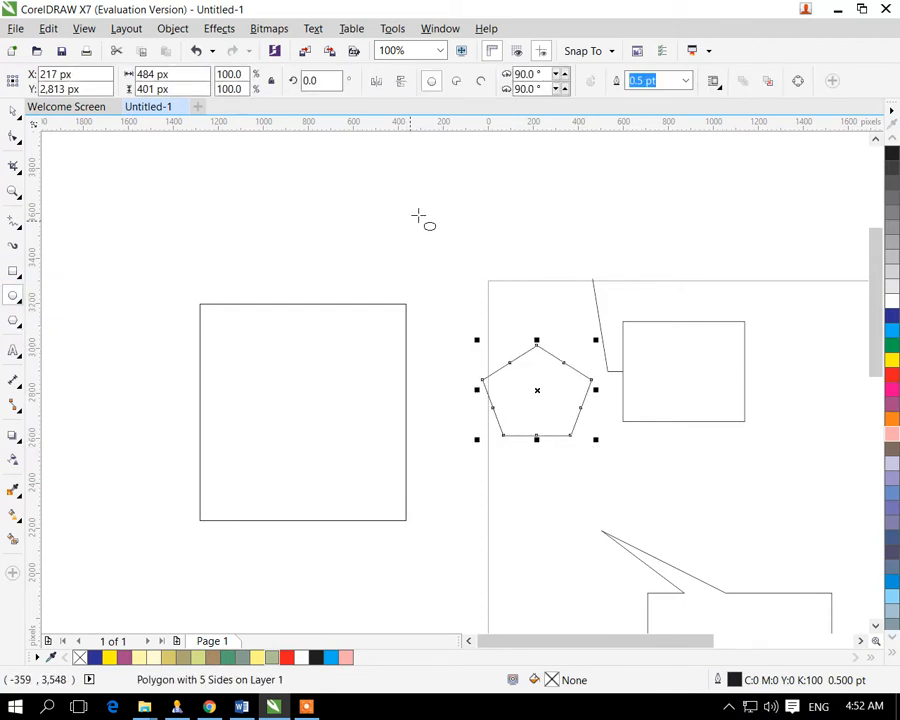
left_click_drag(420, 200, 524, 282)
Draw a notched-tail right arrow from the arrow shapes, about 462 by 225 px, above and left of the large square.
left_click(18, 322)
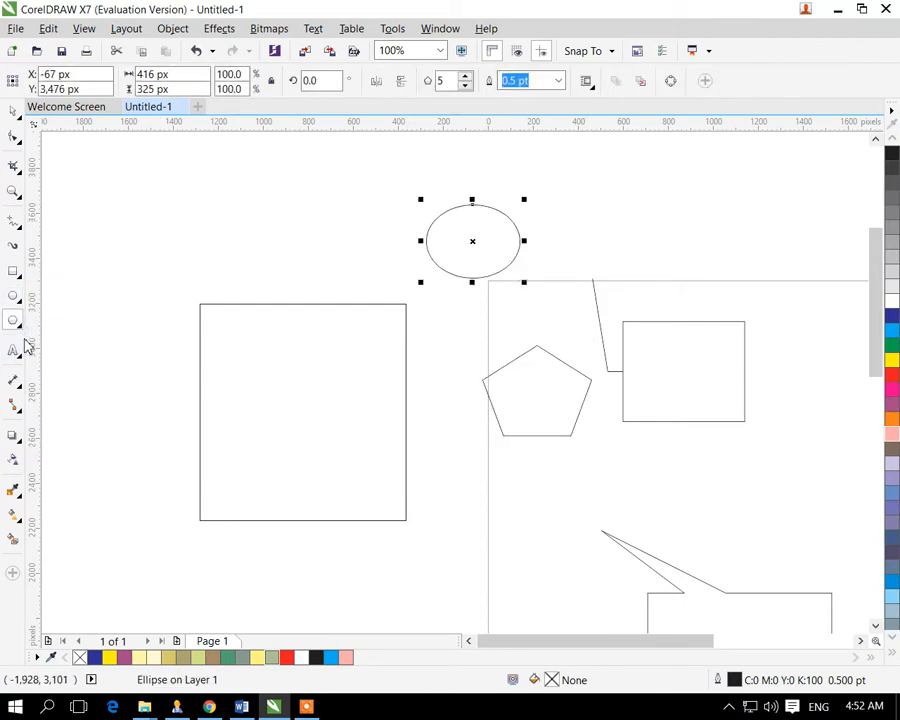
left_click(18, 324)
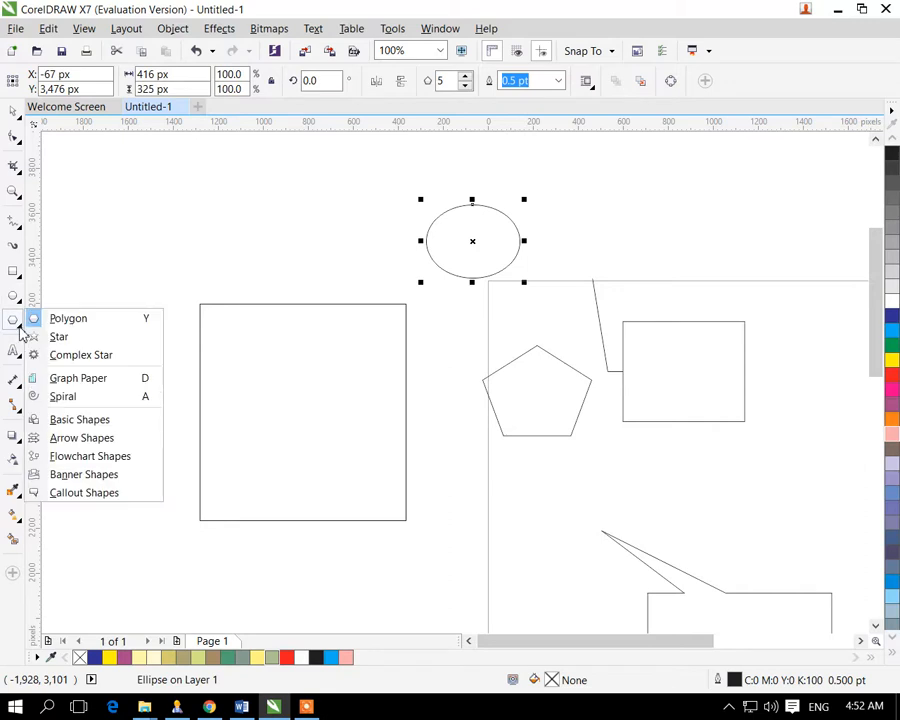
left_click(87, 445)
left_click(433, 82)
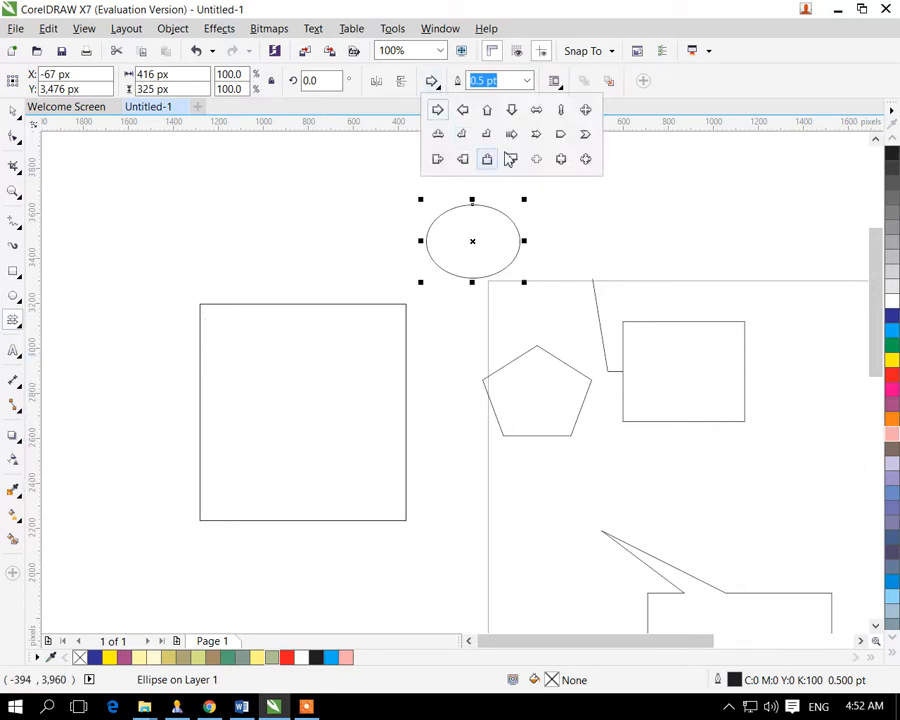
left_click(543, 139)
left_click_drag(59, 208, 173, 268)
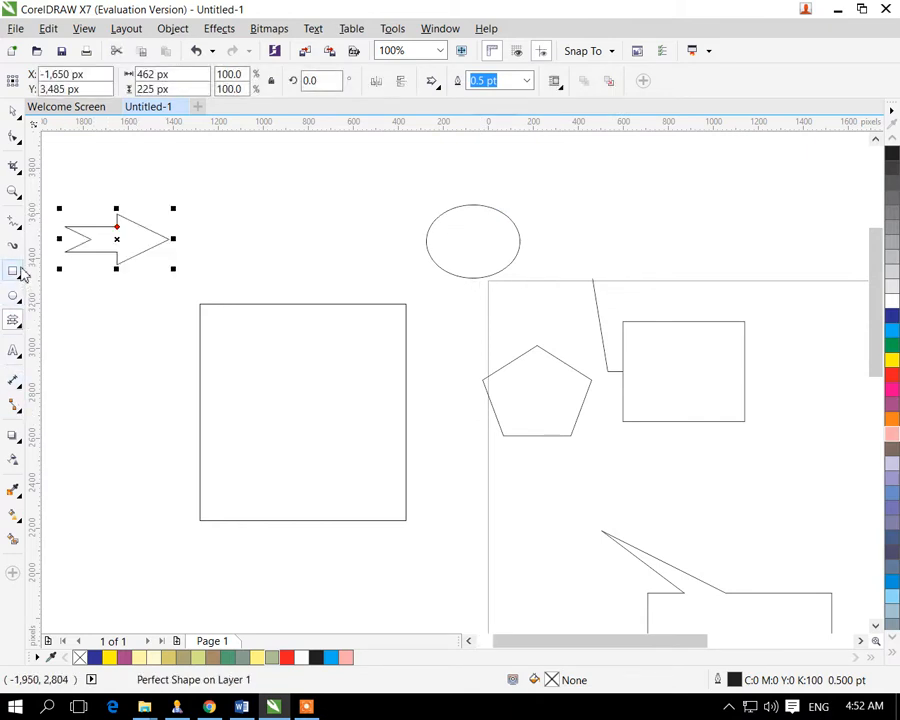
Draw two freehand curves: an arch across the large square and pentagon, and a gently sloping line about 1,919 px wide above the ellipse.
left_click(15, 224)
mouse_move(308, 563)
left_mouse_down()
mouse_move(373, 439)
mouse_move(713, 444)
mouse_move(788, 526)
left_mouse_up()
mouse_move(719, 211)
left_mouse_down()
mouse_move(517, 186)
mouse_move(284, 167)
left_mouse_up()
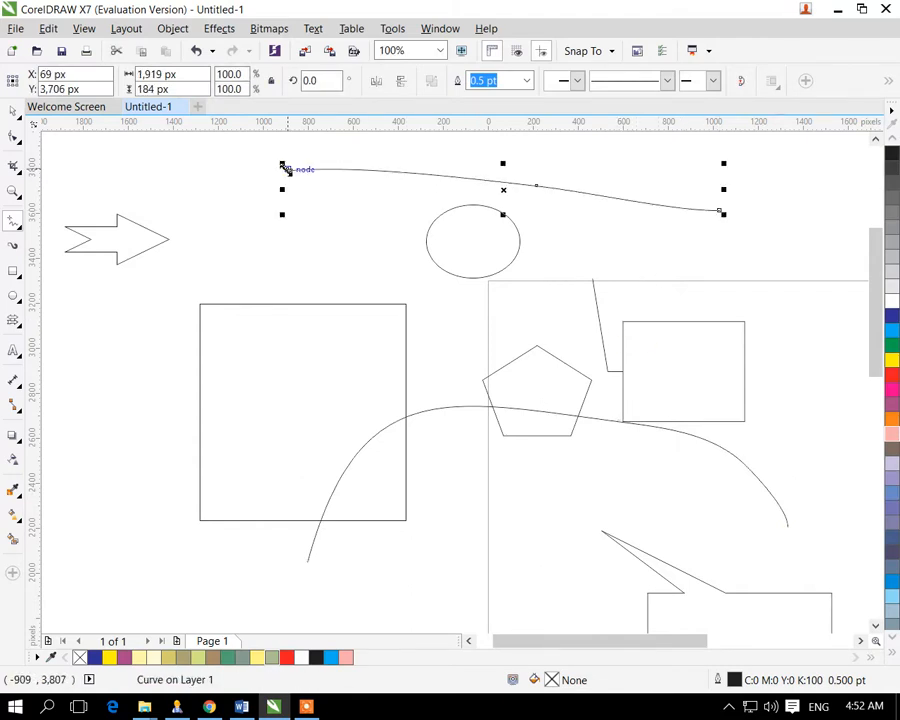
left_click(14, 111)
left_click(220, 227)
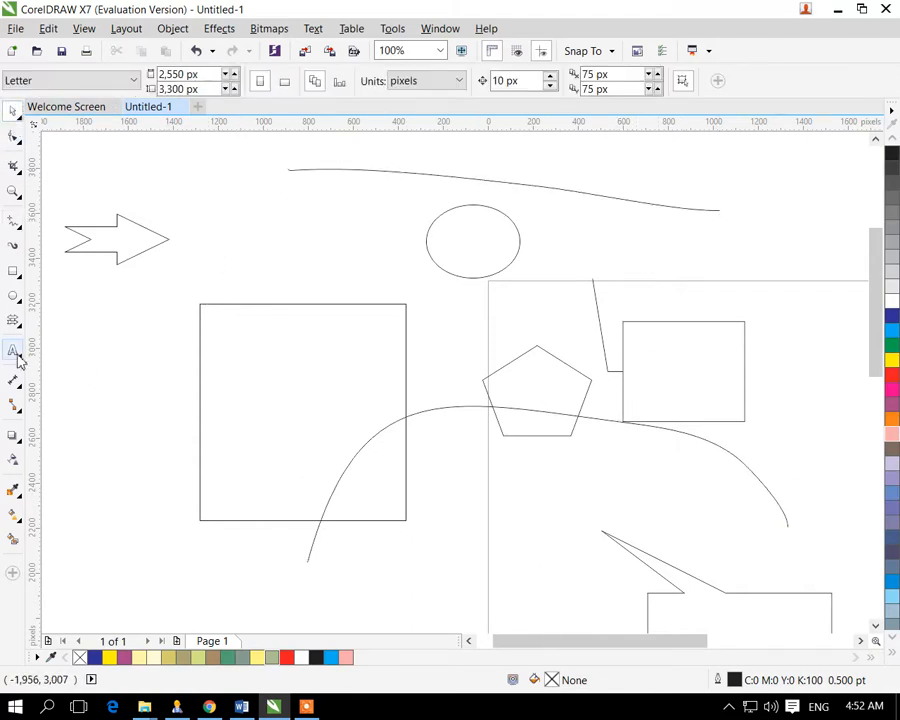
Use Fit Text to Path on the upper freehand curve and enter the person's name near its left end.
left_click(318, 32)
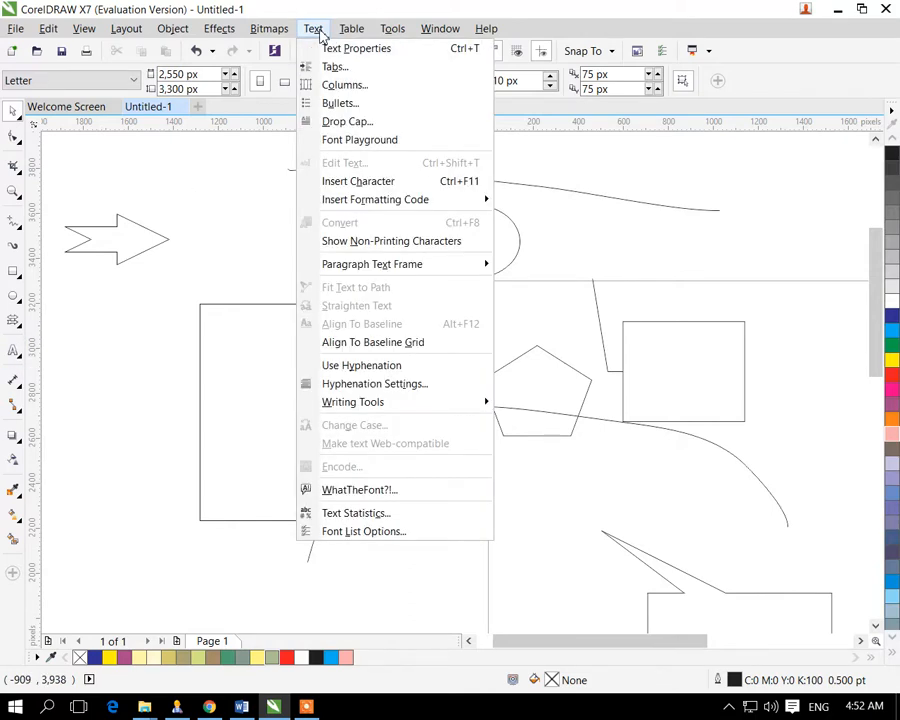
left_click(617, 203)
left_click(608, 201)
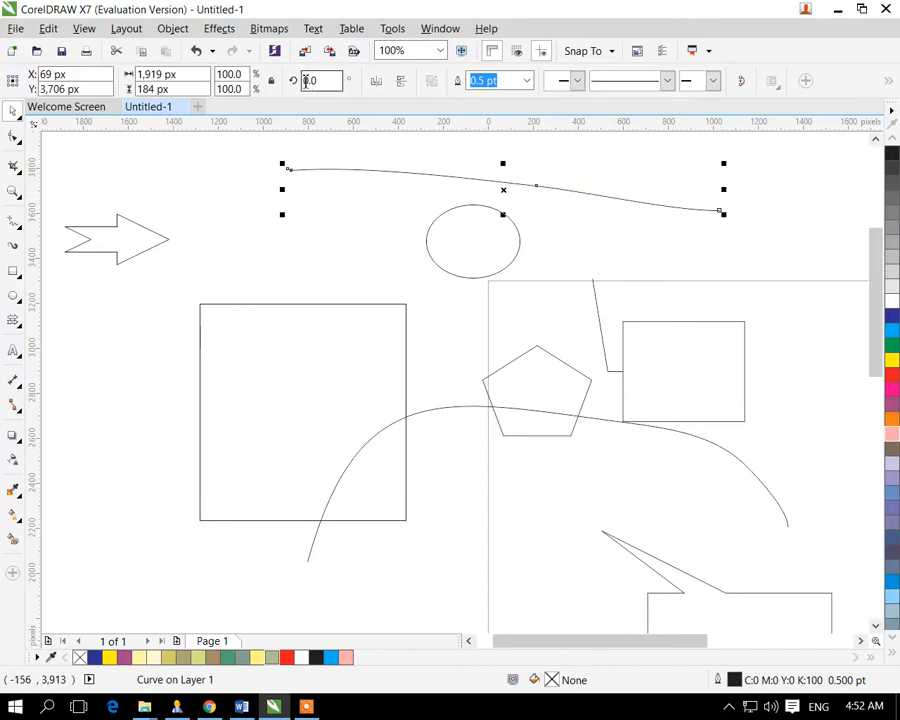
left_click(314, 30)
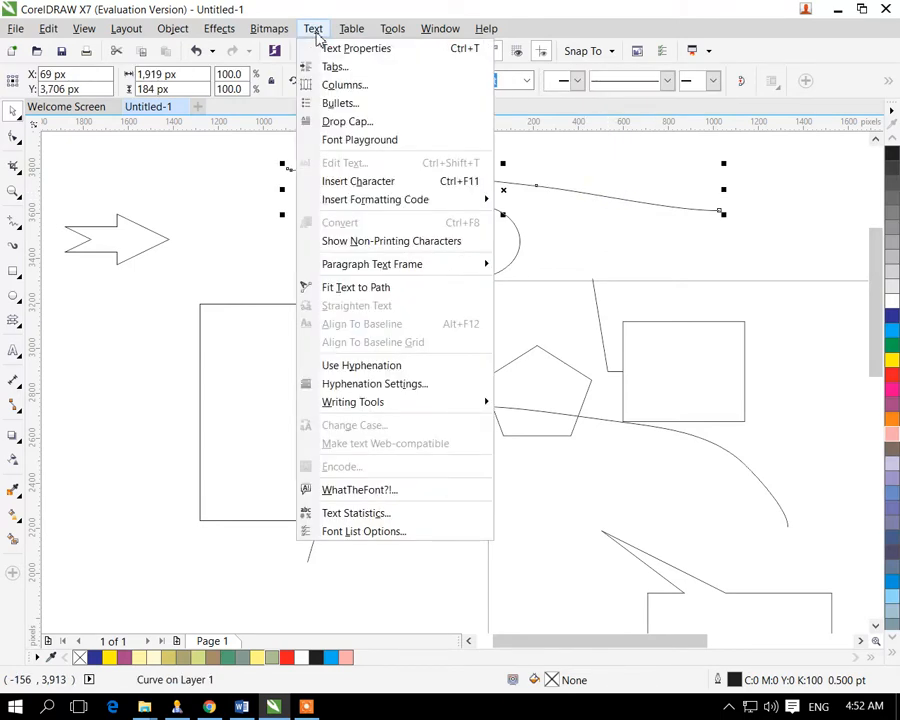
left_click(347, 289)
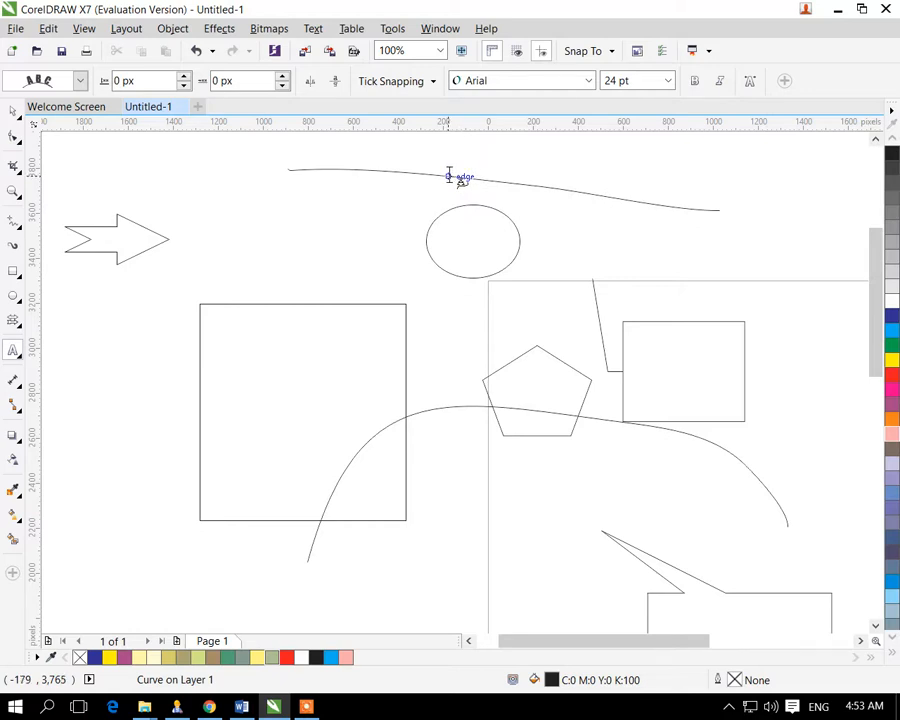
left_click(304, 168)
type("m joogi")
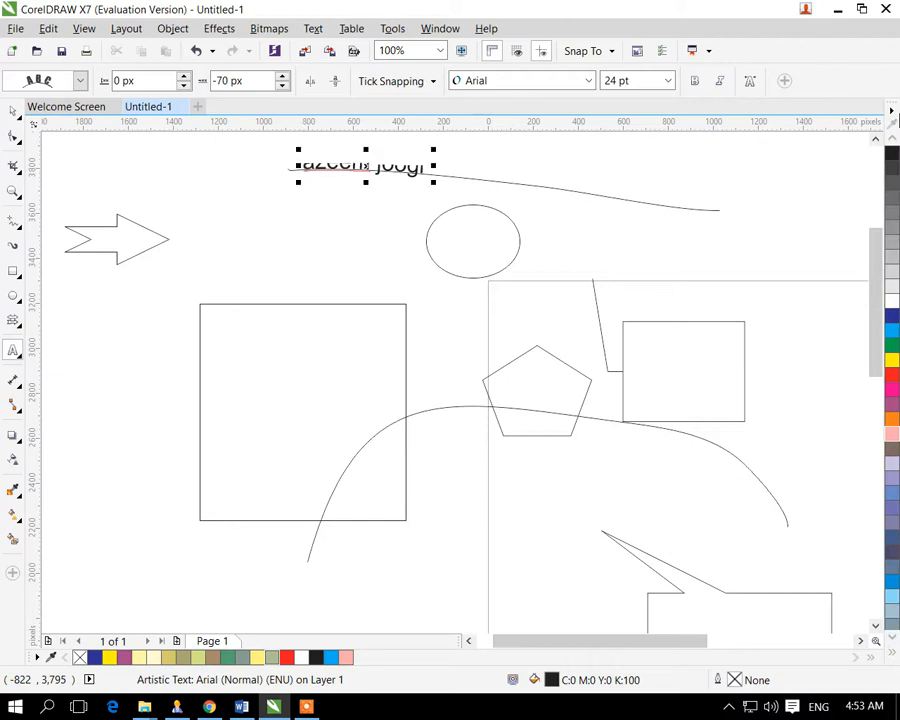
left_click_drag(876, 262, 873, 239)
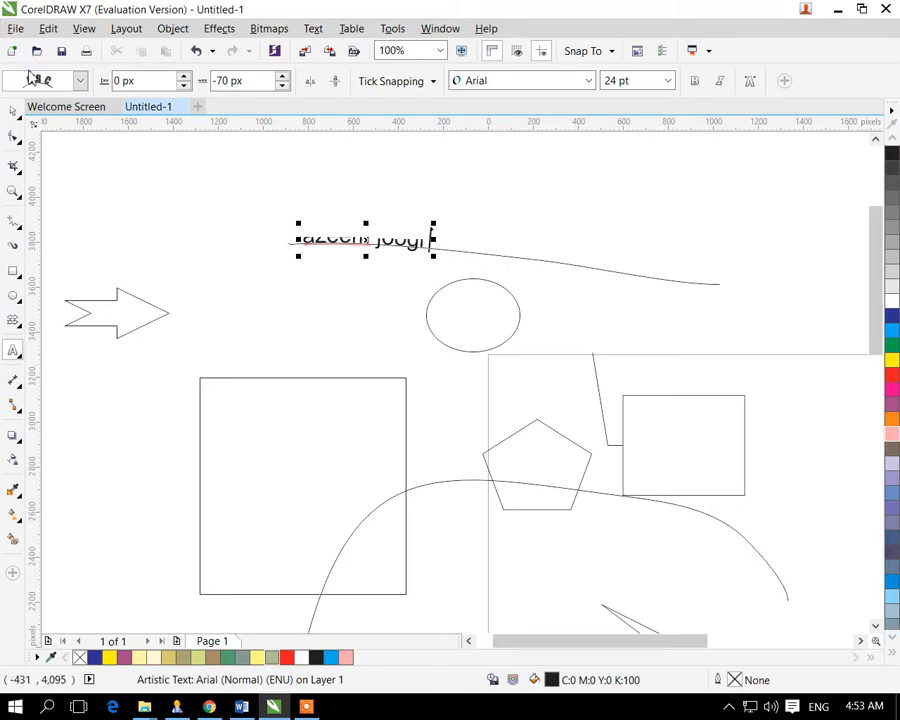
left_click(12, 112)
left_click(294, 305)
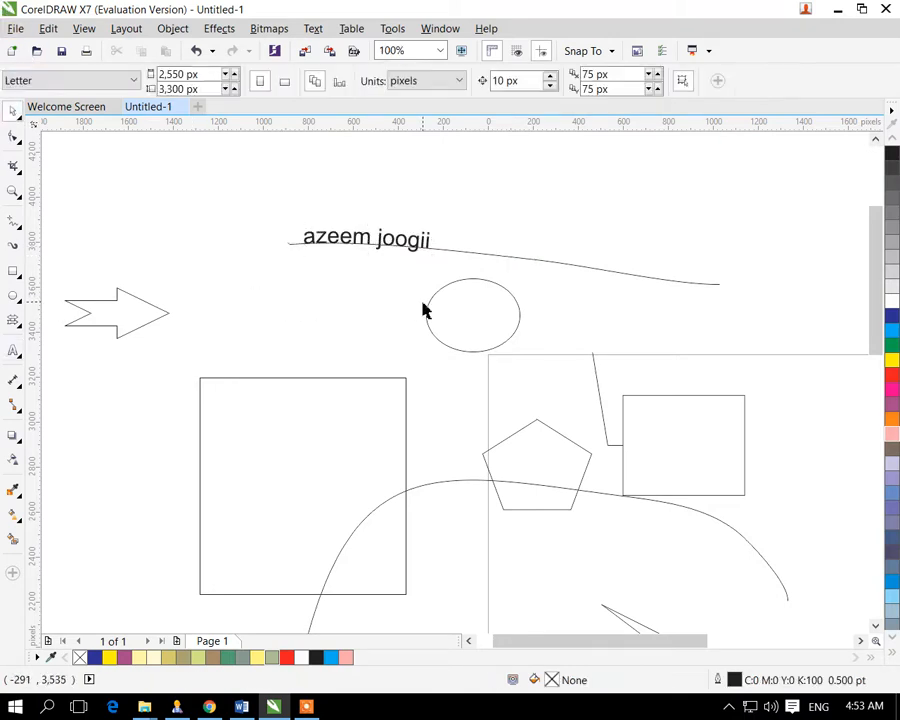
Shift the first letter of the text on the curve slightly to the right with the Shape tool.
left_click(417, 249)
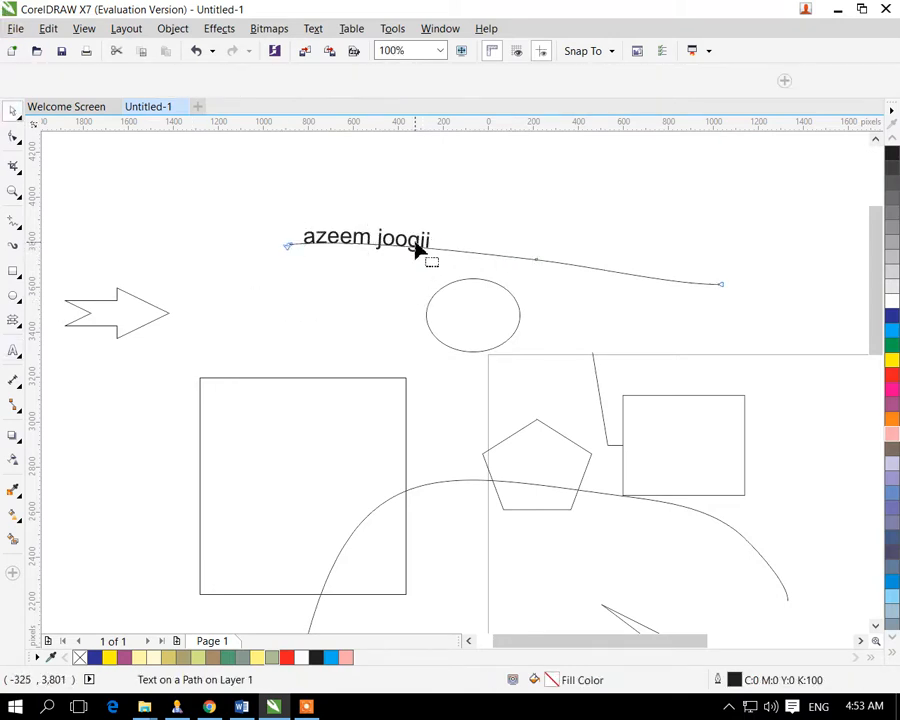
key("F10")
left_click(418, 248)
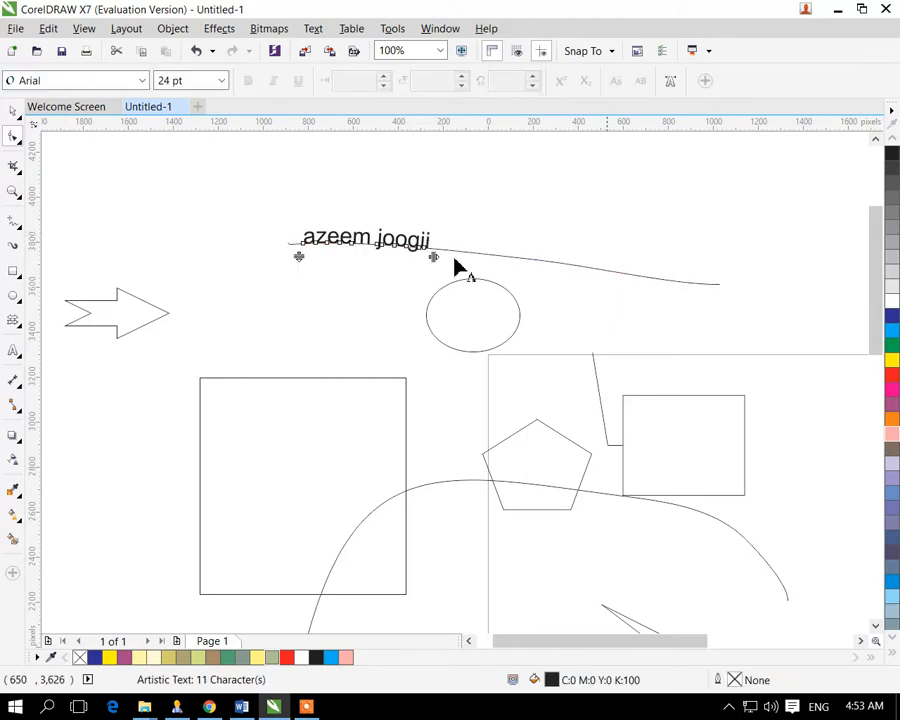
left_click(301, 256)
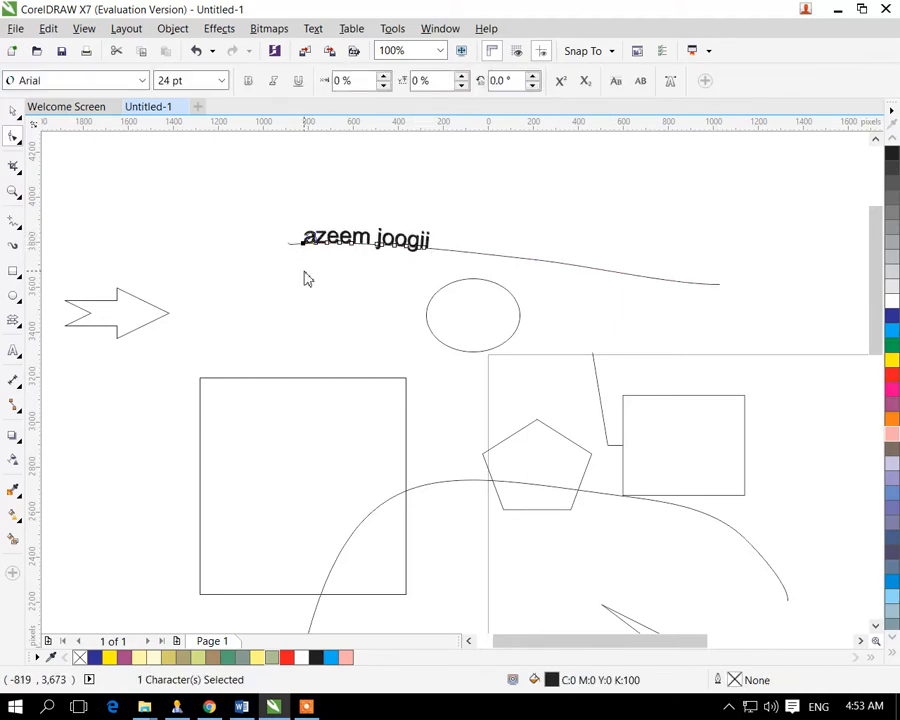
left_click_drag(299, 257, 306, 264)
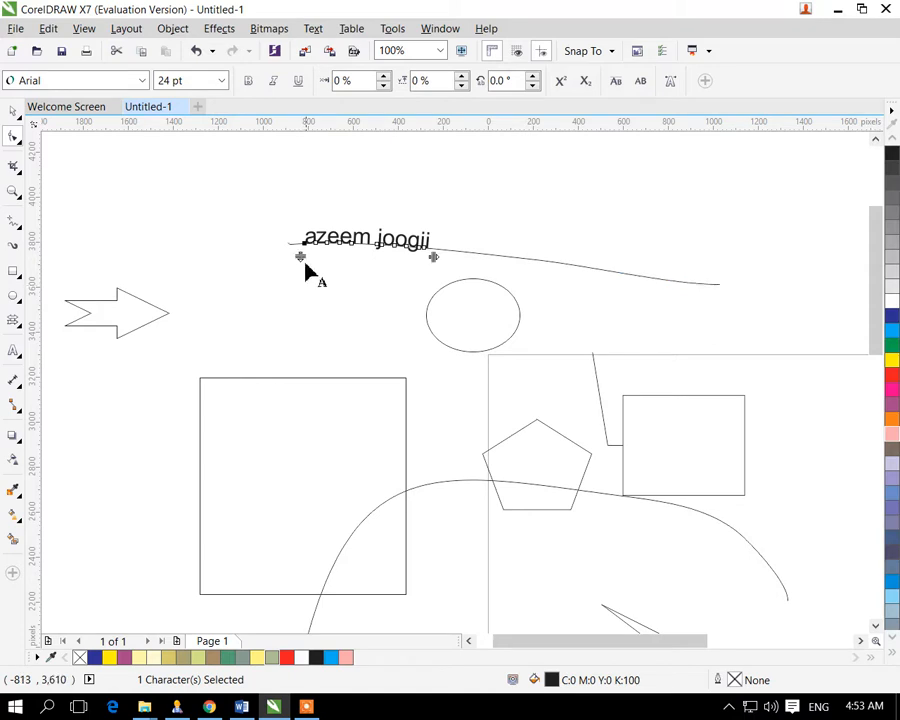
Reshape the text's path into a dip by lowering the node under the first word's end and adjusting its curve handle.
left_click(366, 248)
scroll(372, 244, "up", 2)
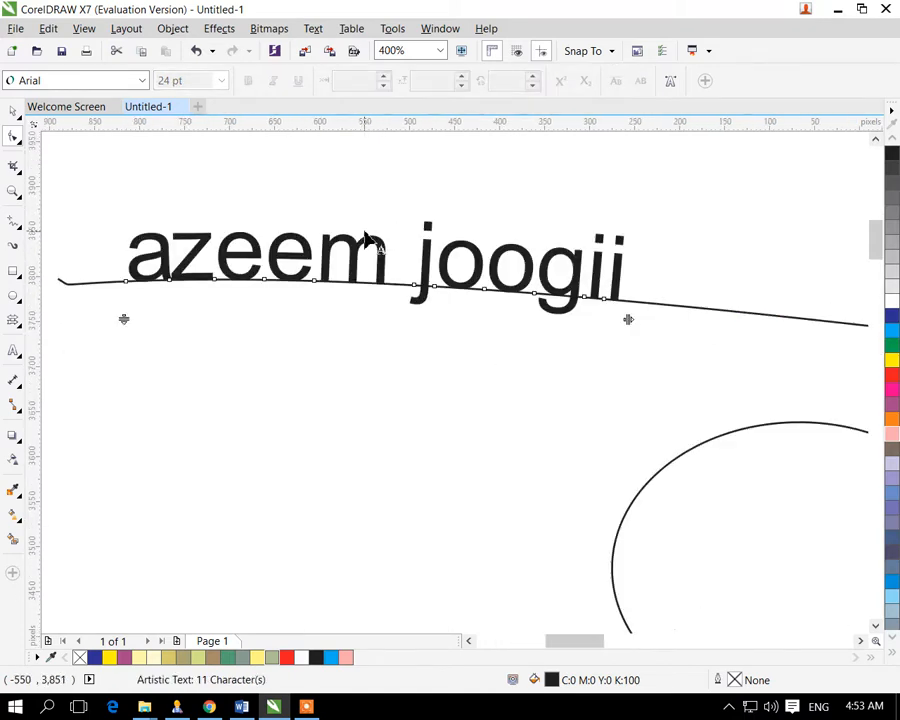
left_click(385, 291)
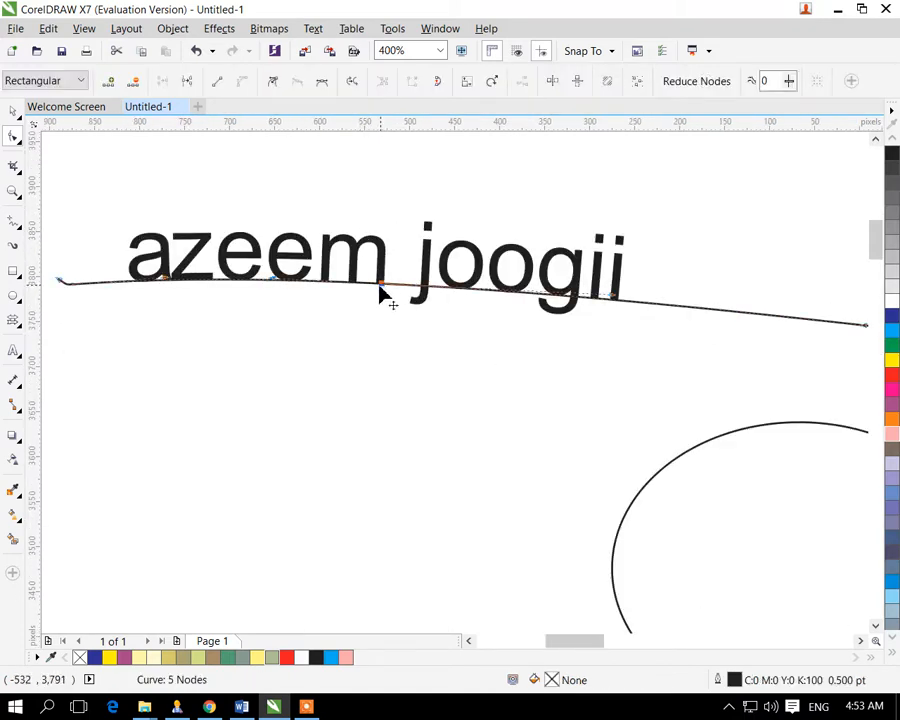
left_click_drag(382, 293, 378, 412)
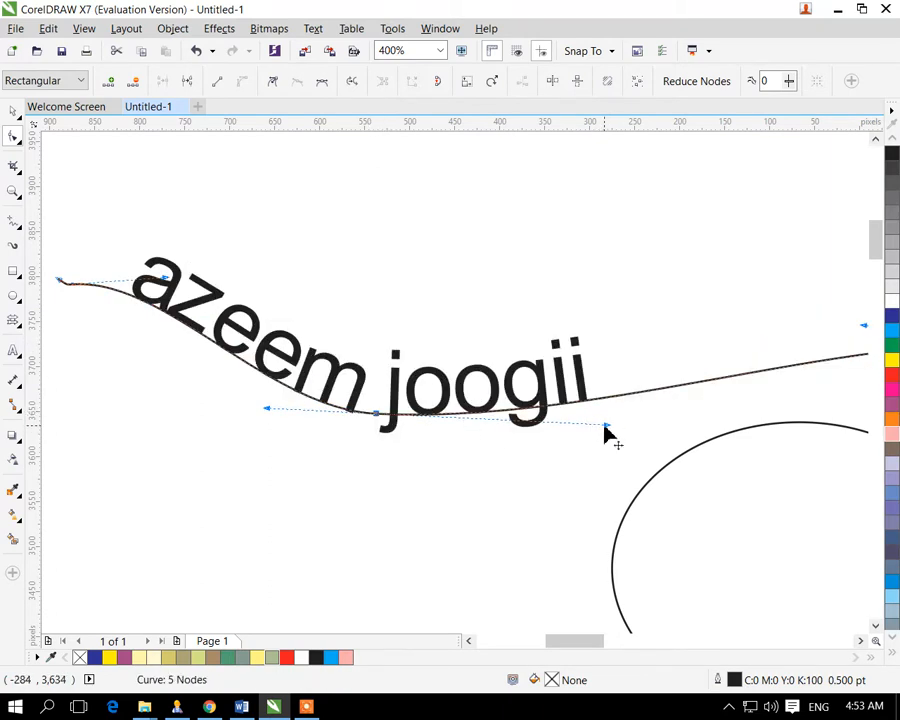
left_click_drag(605, 425, 578, 412)
Delete the extra node at the left end of the text's path.
left_click(62, 287)
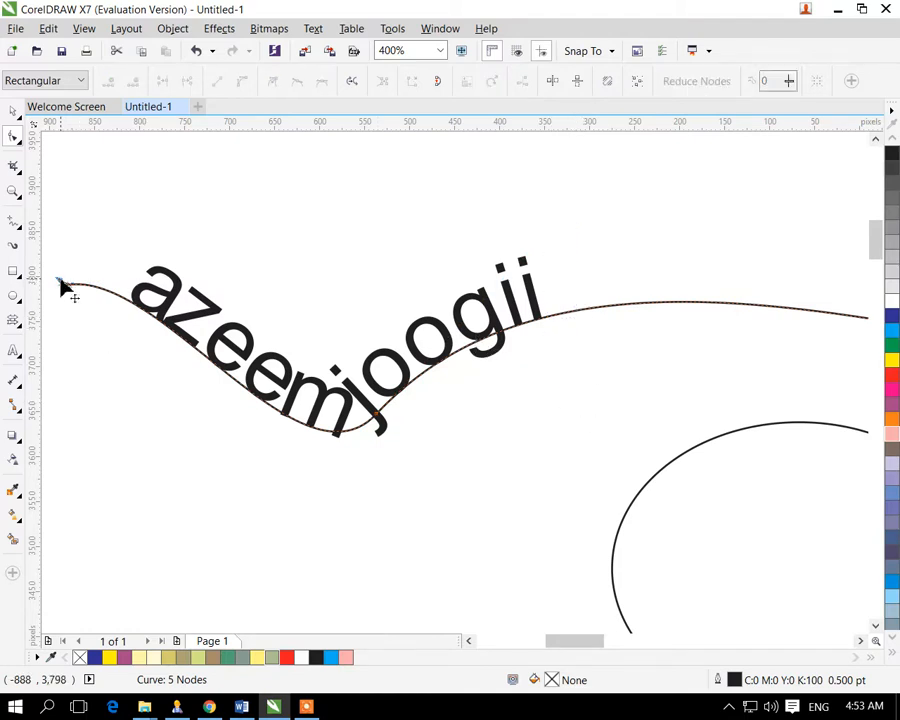
key("Delete")
scroll(555, 335, "down", 2)
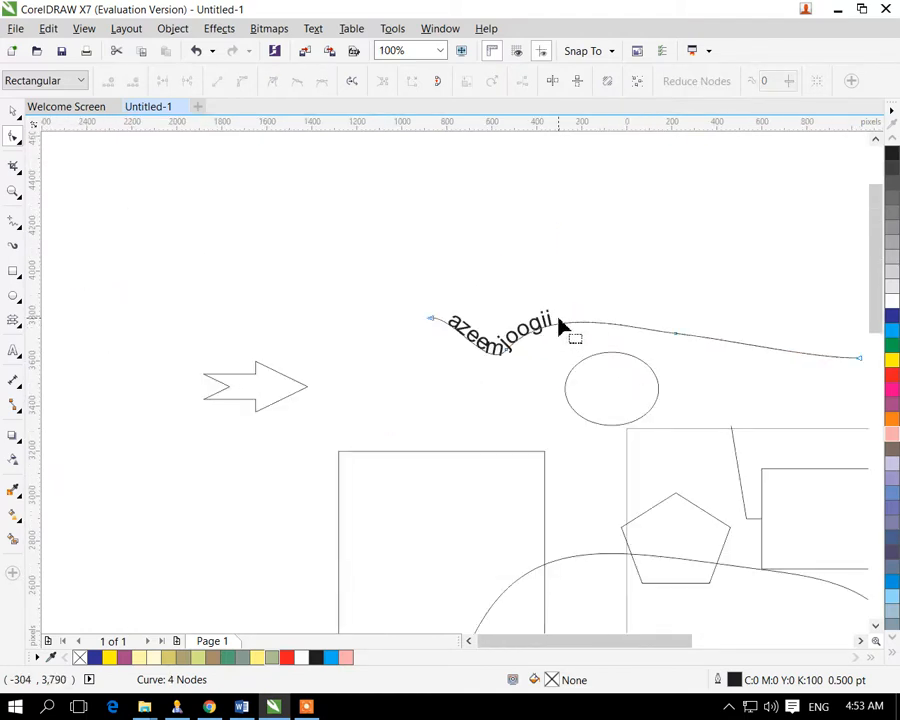
scroll(535, 340, "up", 1)
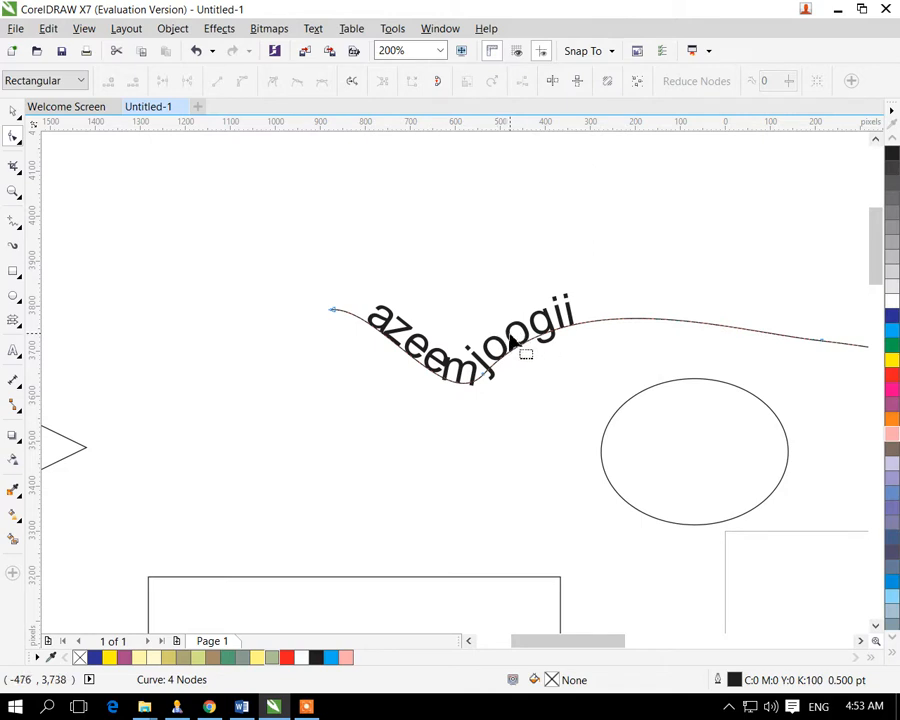
scroll(513, 343, "down", 1)
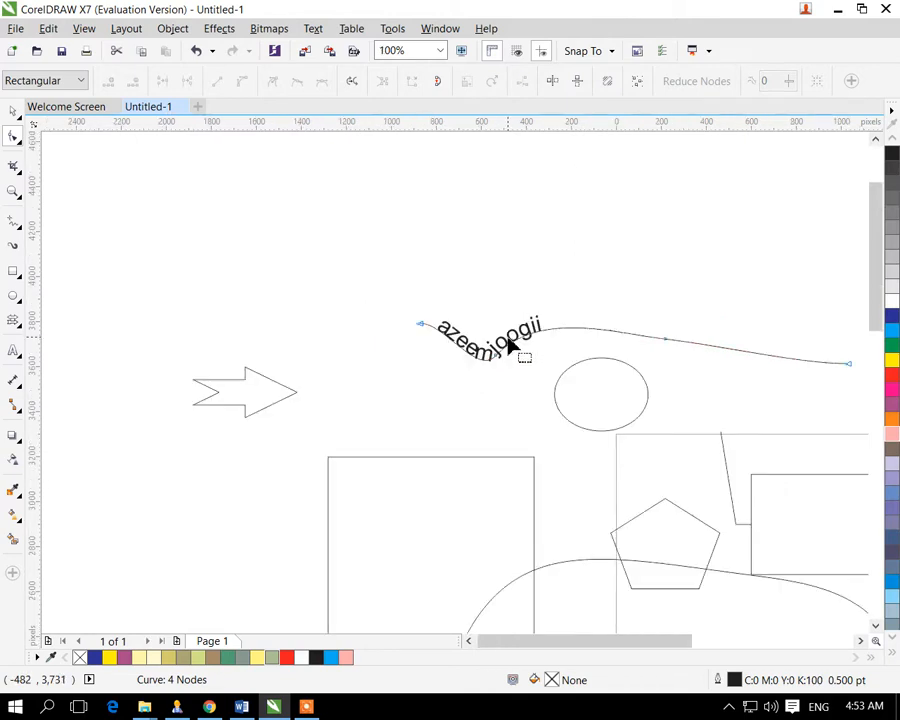
Try to place sample text on the ellipse's upper edge with the Text tool, and erase it.
left_click(628, 374)
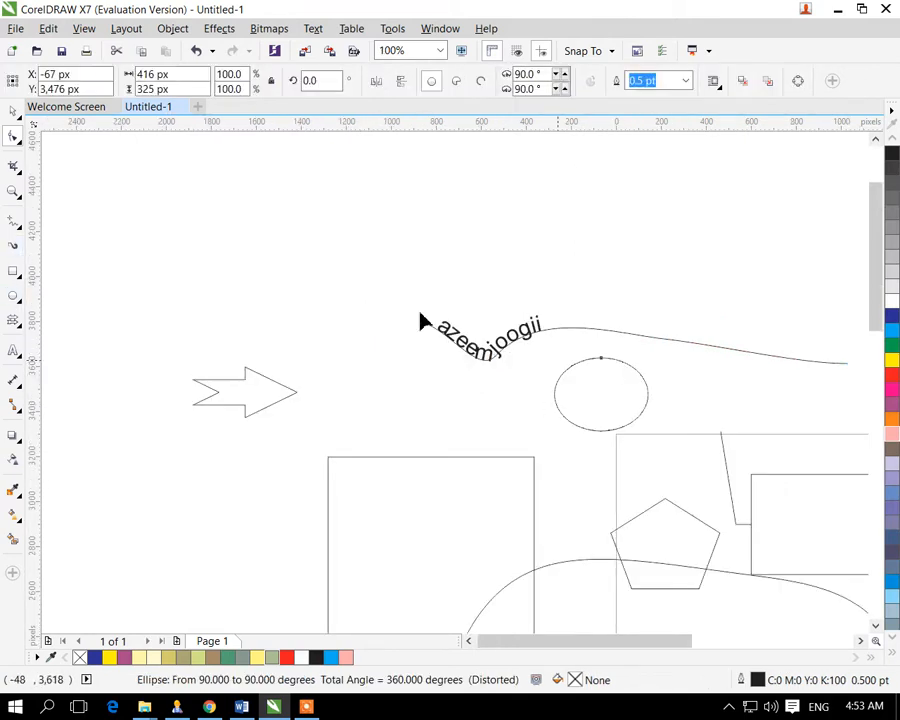
left_click(14, 348)
left_click(602, 359)
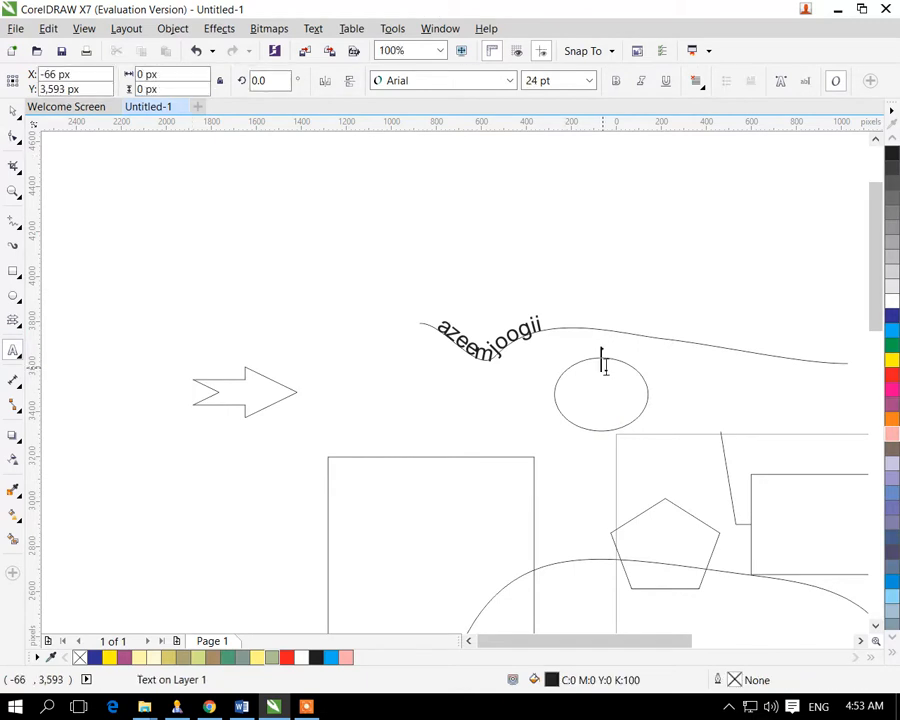
left_click(315, 29)
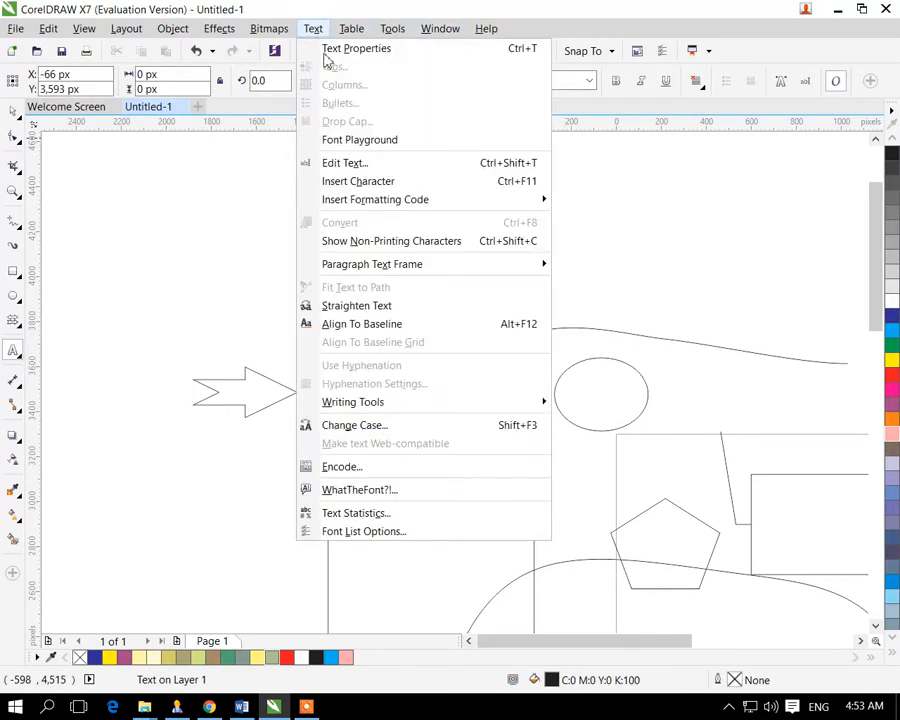
left_click(603, 366)
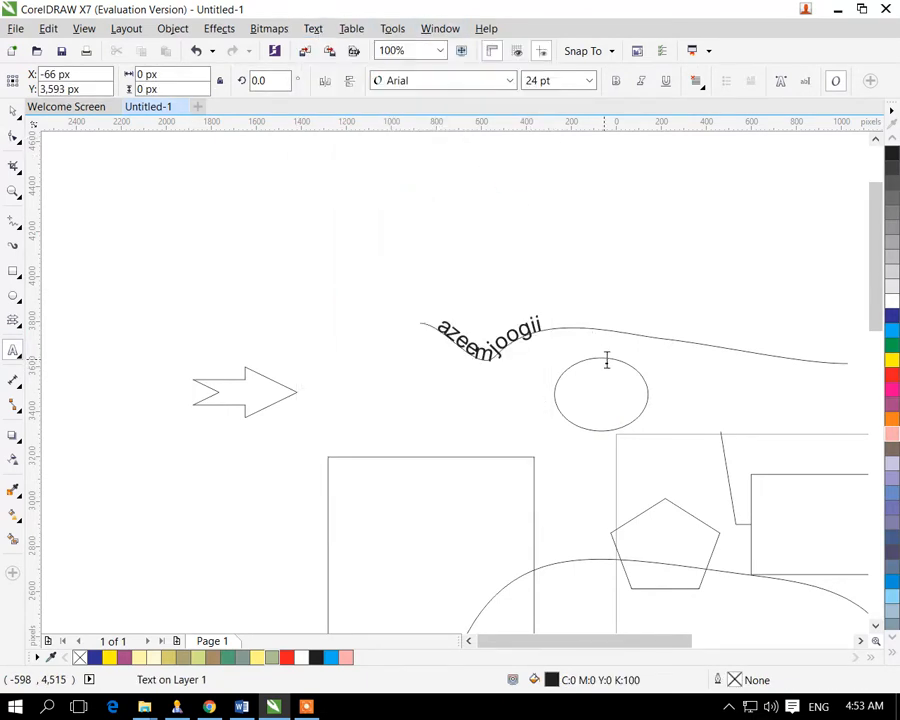
type("aasdsadsa")
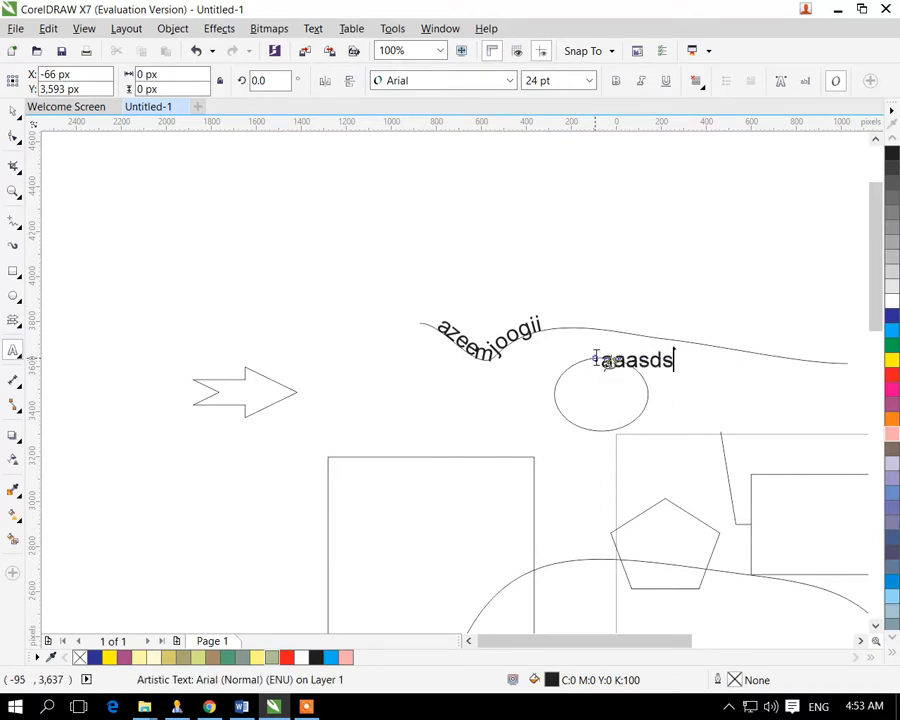
key("BackSpace")
key("BackSpace")
key("BackSpace")
key("BackSpace")
key("BackSpace")
key("BackSpace")
key("BackSpace")
key("BackSpace")
key("BackSpace")
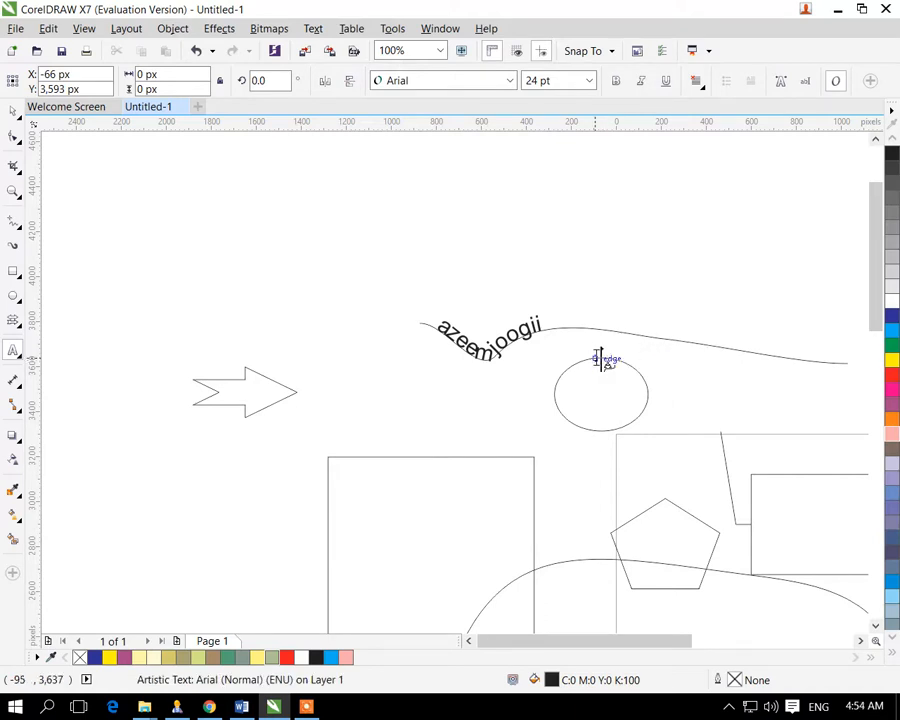
Fit the artistic text "99 point" along the upper edge of the ellipse using Fit Text to Path.
left_click(13, 110)
left_click(599, 395)
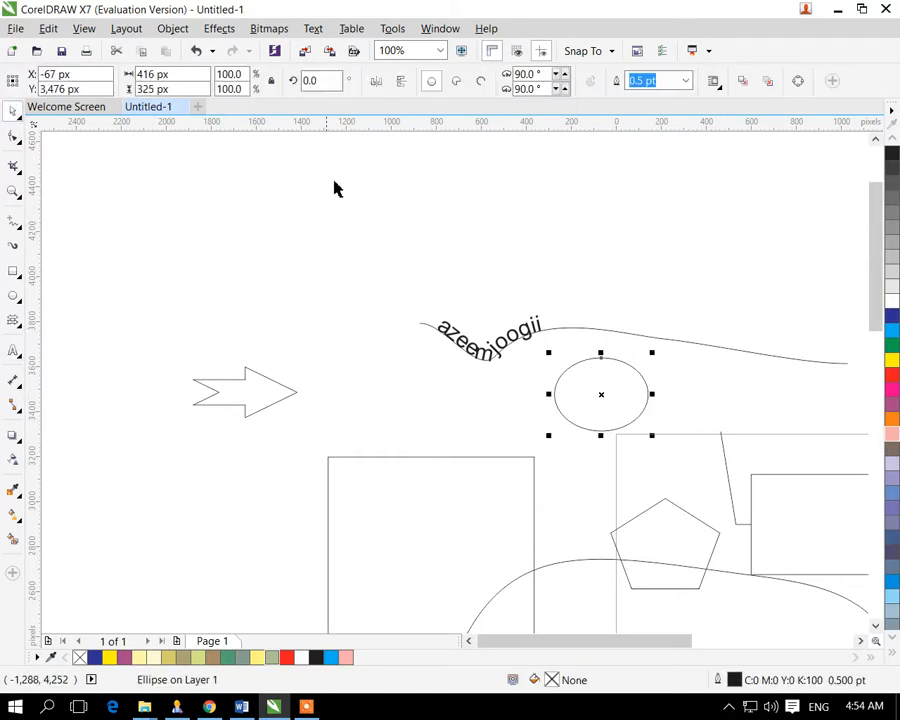
left_click(318, 32)
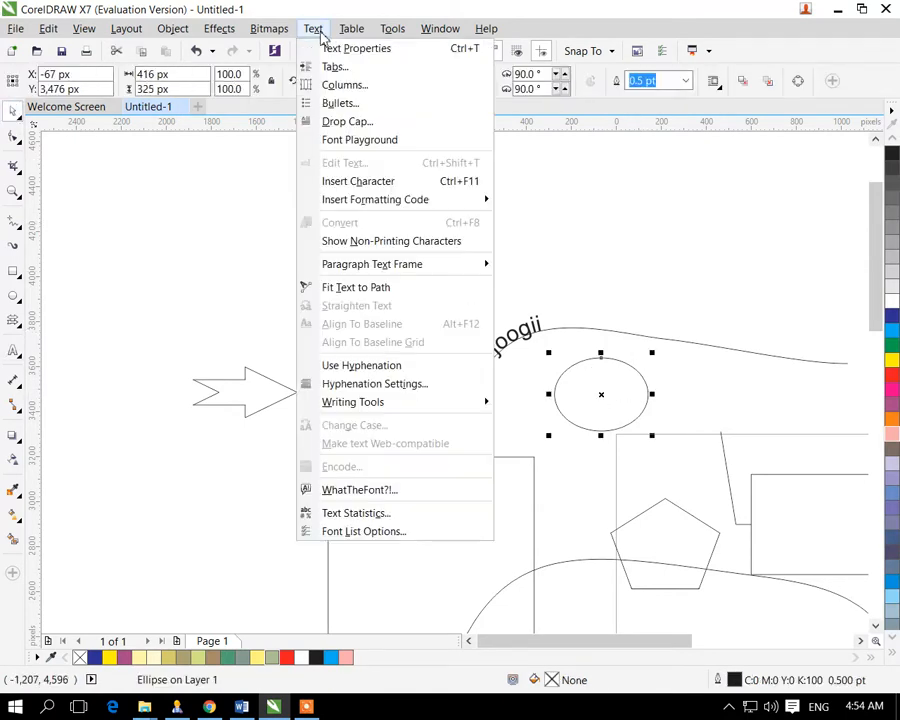
left_click(345, 288)
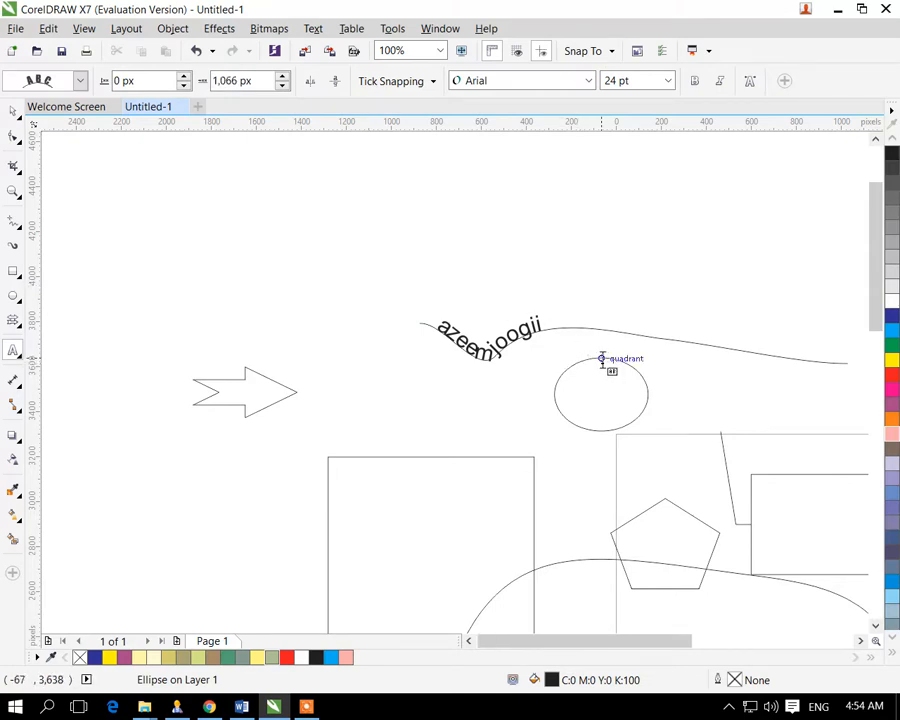
left_click(602, 358)
type("99 po")
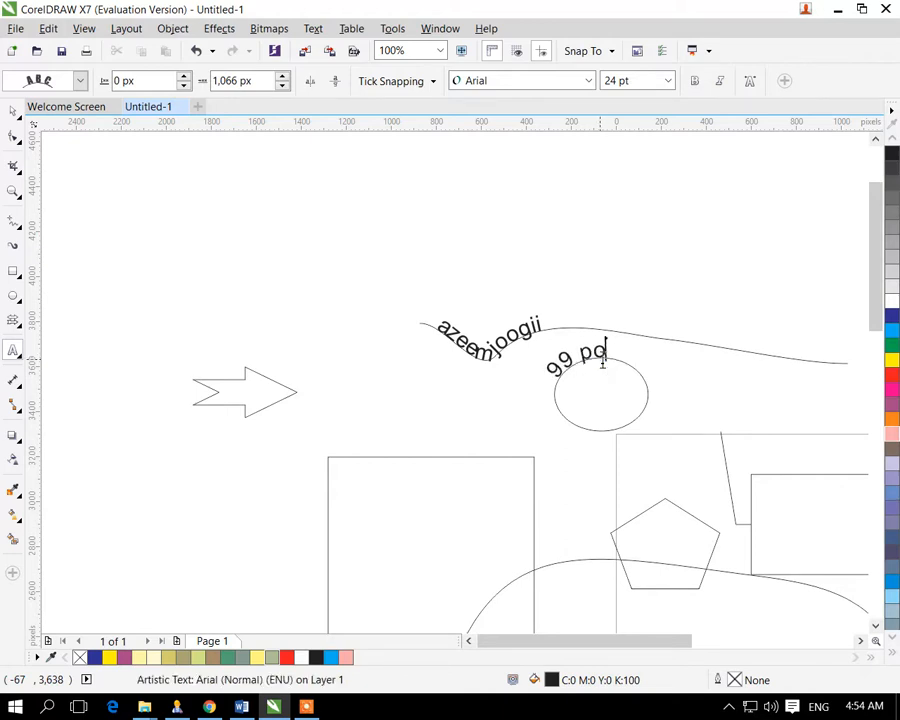
type("int")
key("Escape")
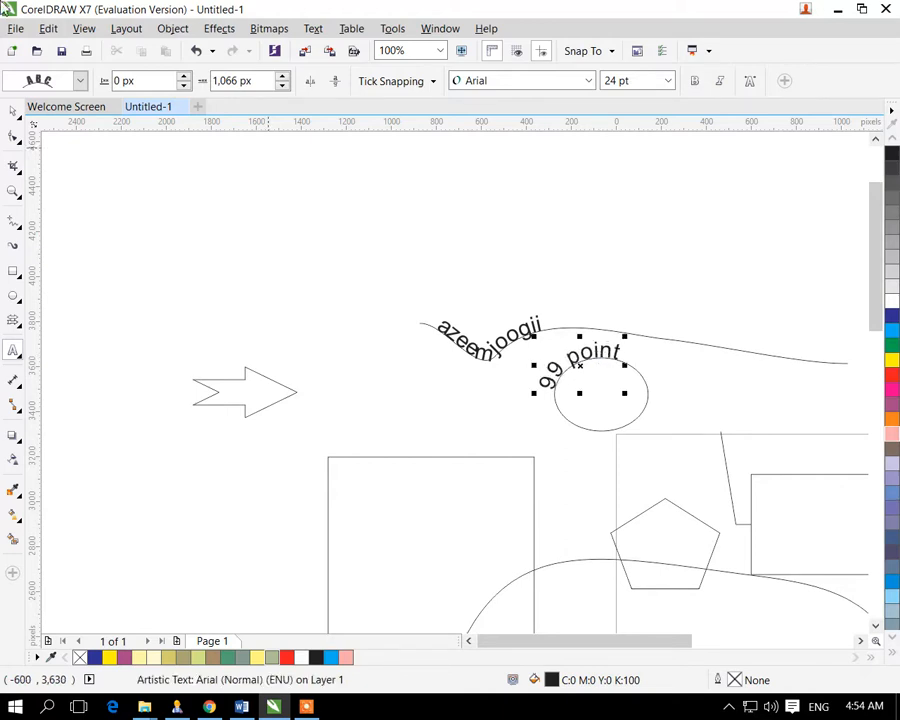
Make the "99 point" text on the ellipse bold.
left_click(12, 112)
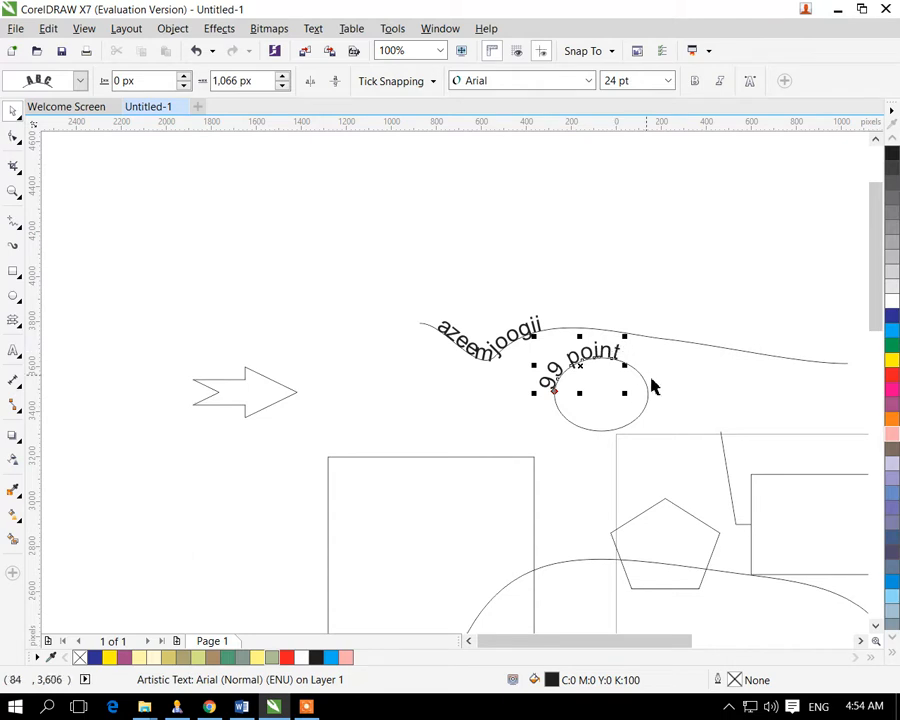
scroll(658, 370, "up", 1)
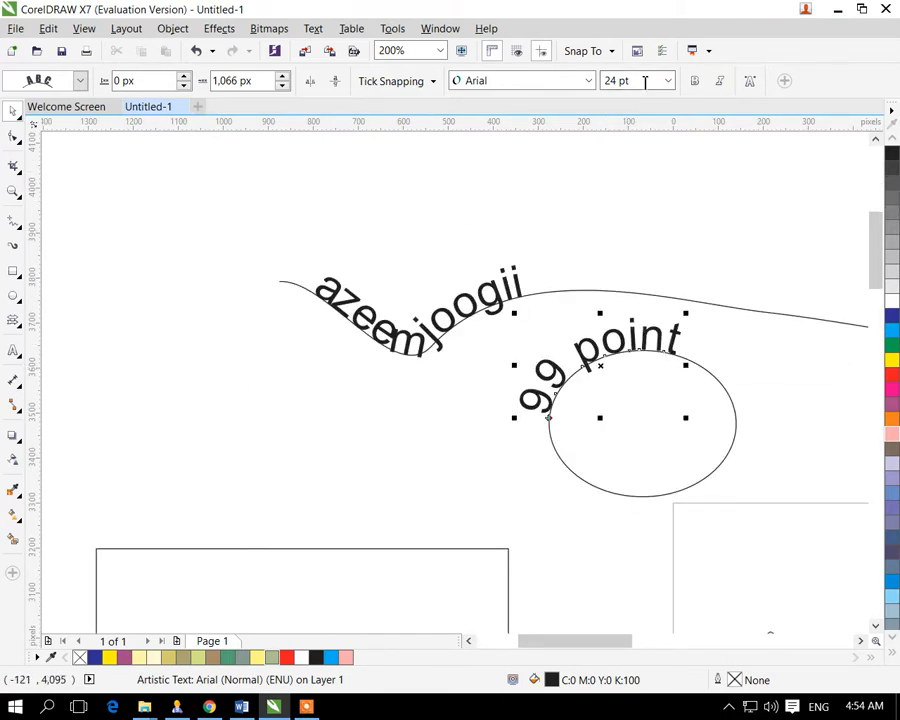
left_click(695, 83)
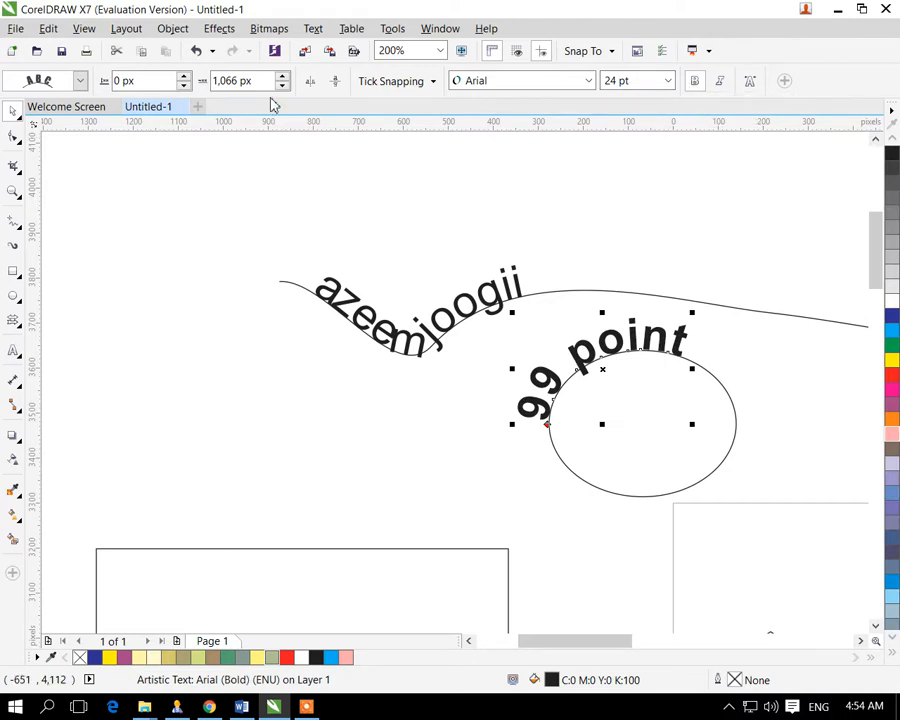
Try the last text orientation style on the "99 point" text, and restore the first style.
left_click(79, 80)
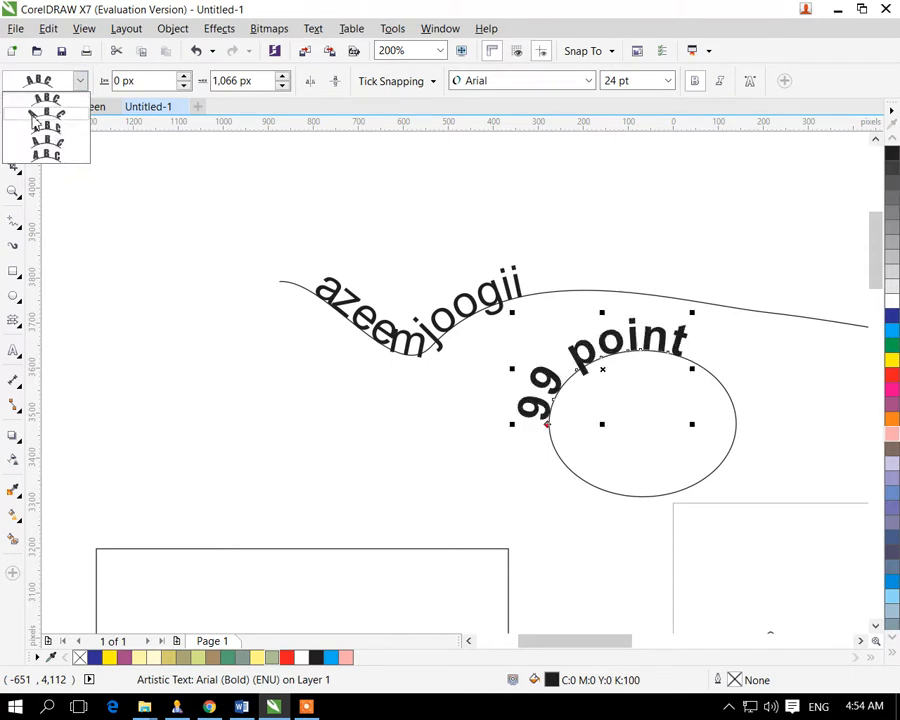
left_click(36, 155)
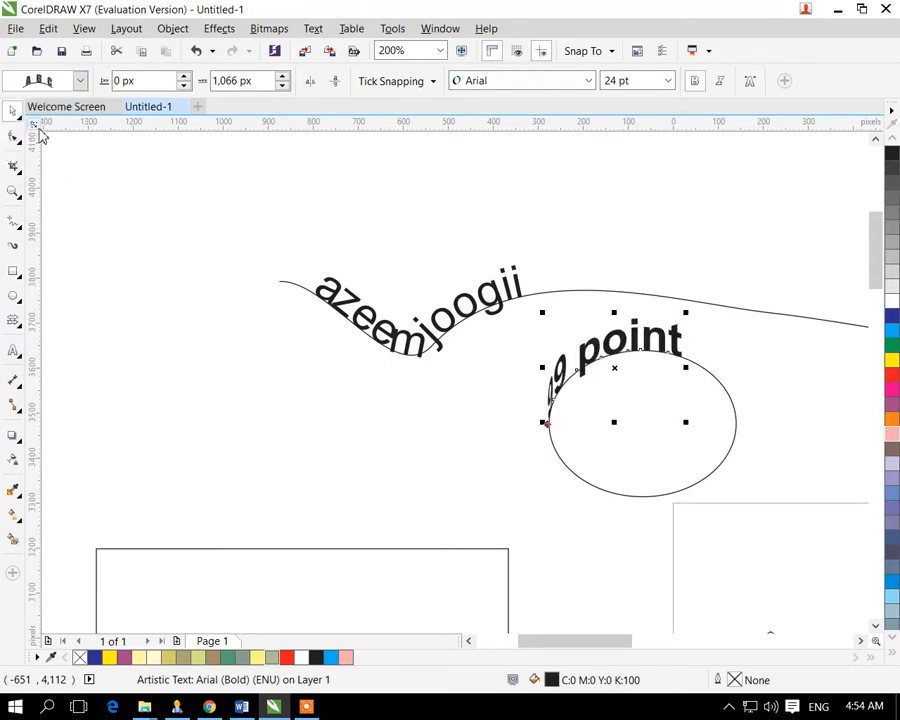
left_click(79, 80)
left_click(58, 103)
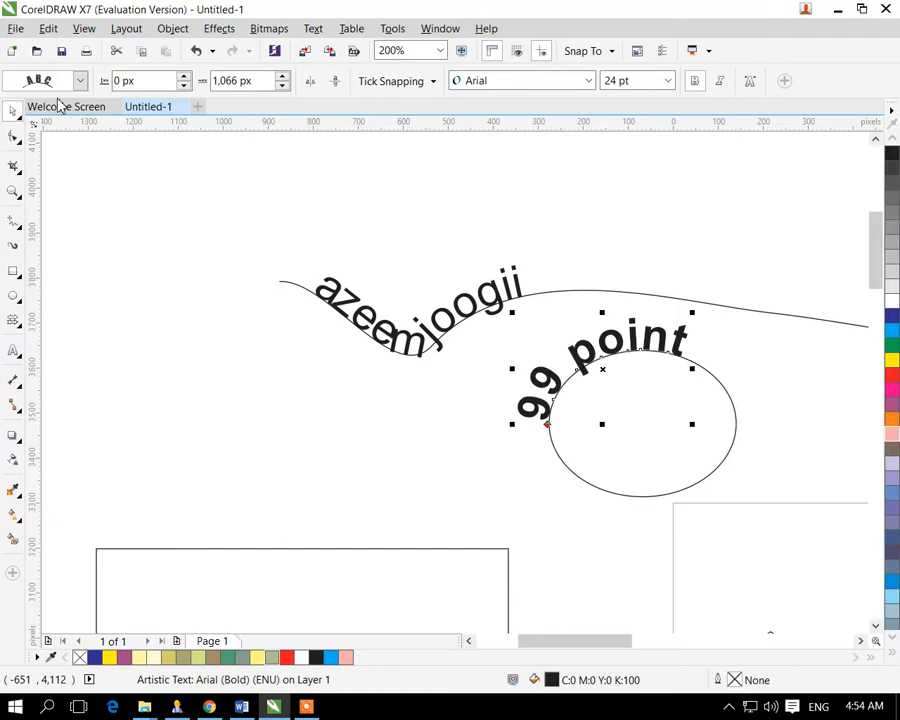
Try to rotate the "99 point" text clockwise around its centre, and undo the rotation.
left_click(688, 321)
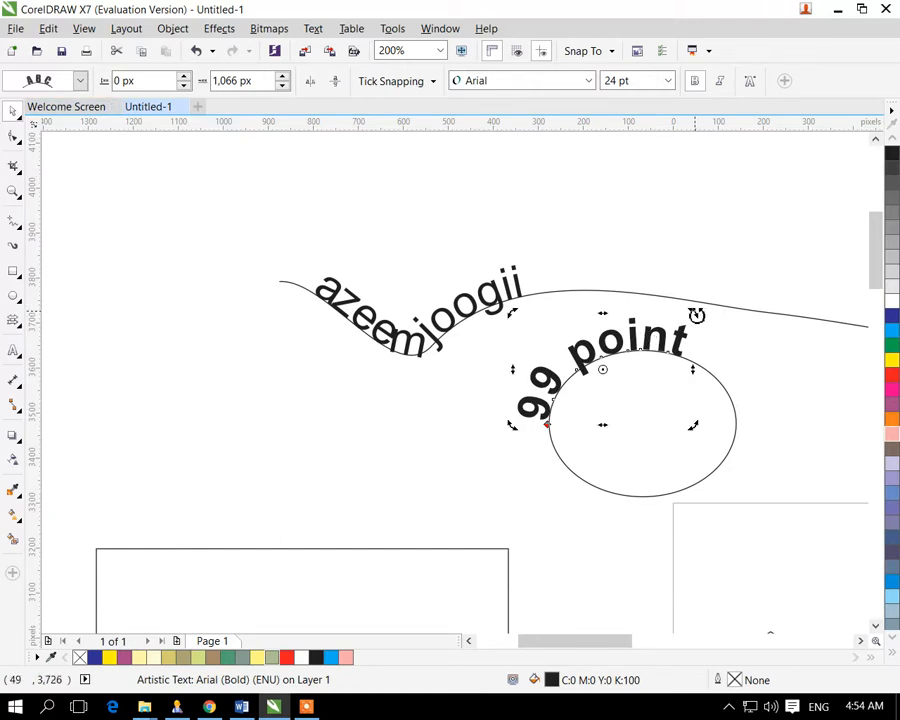
left_click_drag(693, 315, 759, 402)
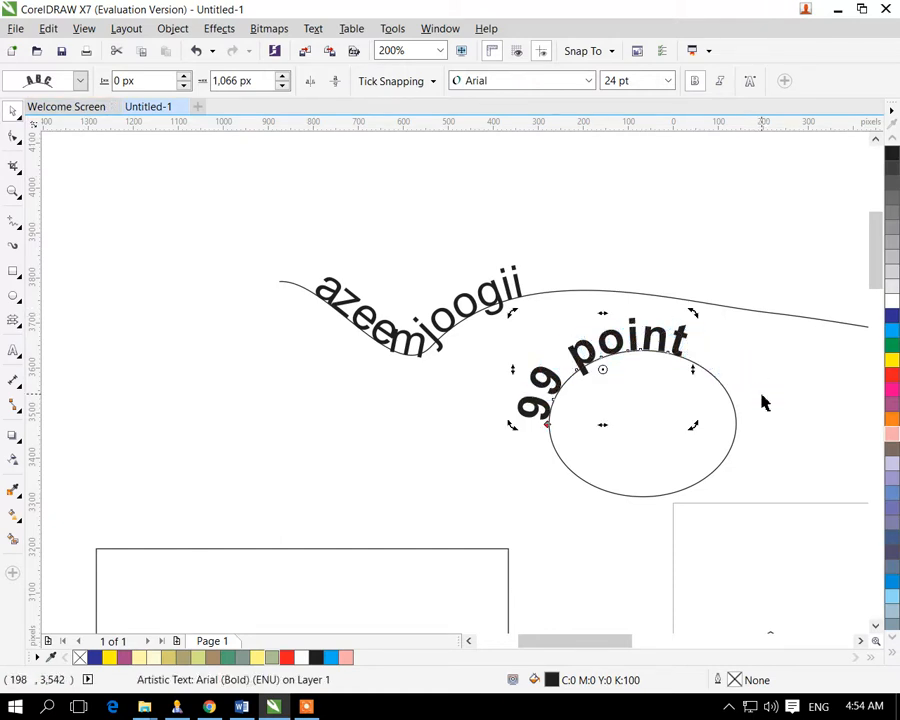
left_click_drag(694, 316, 771, 425)
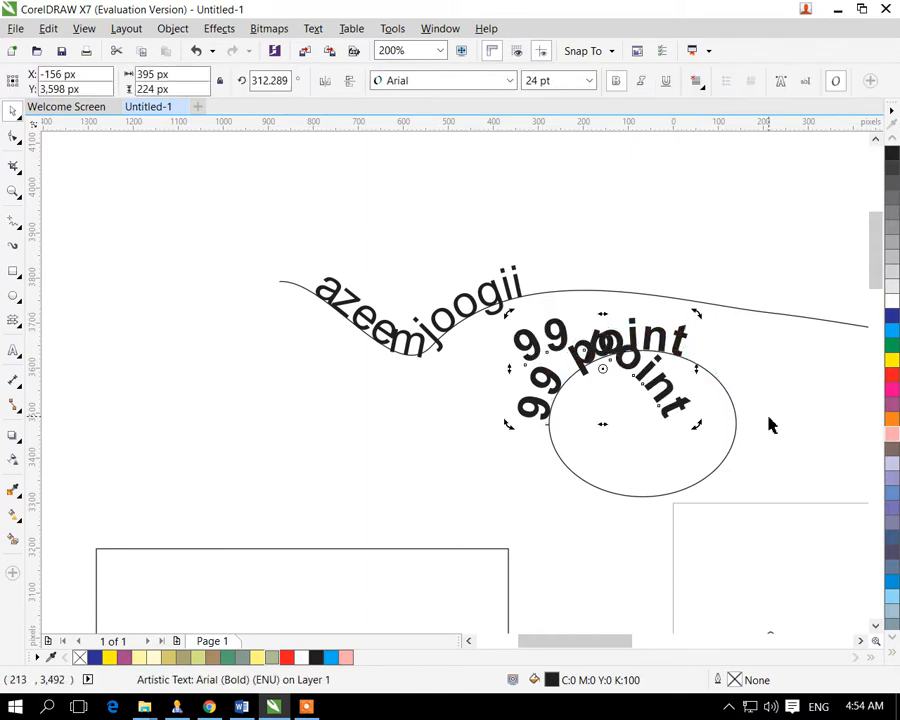
key("ctrl+z")
left_click(613, 360)
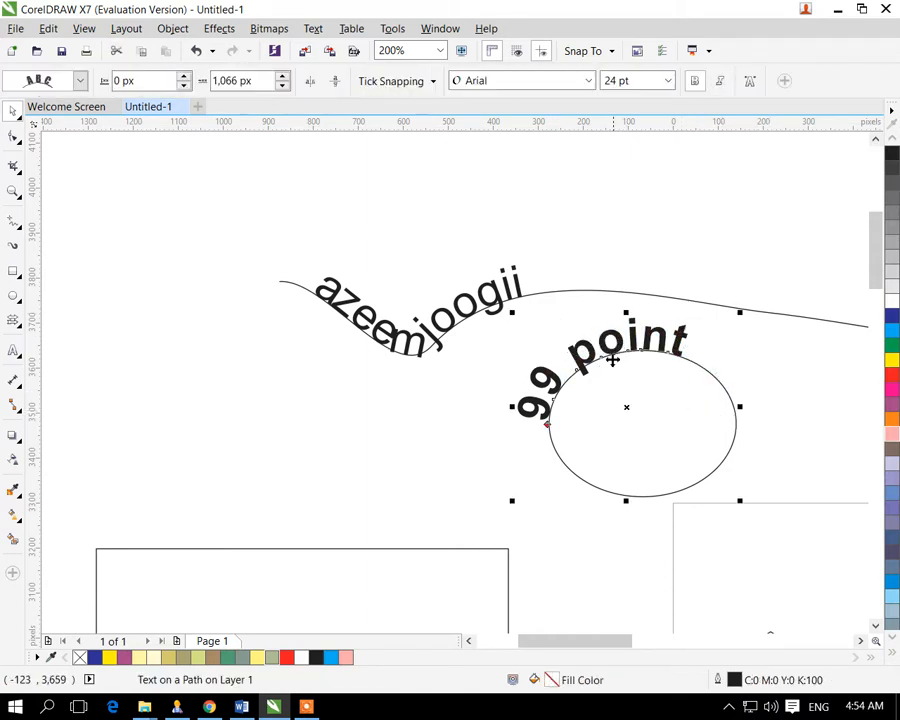
left_click(611, 346)
key("Escape")
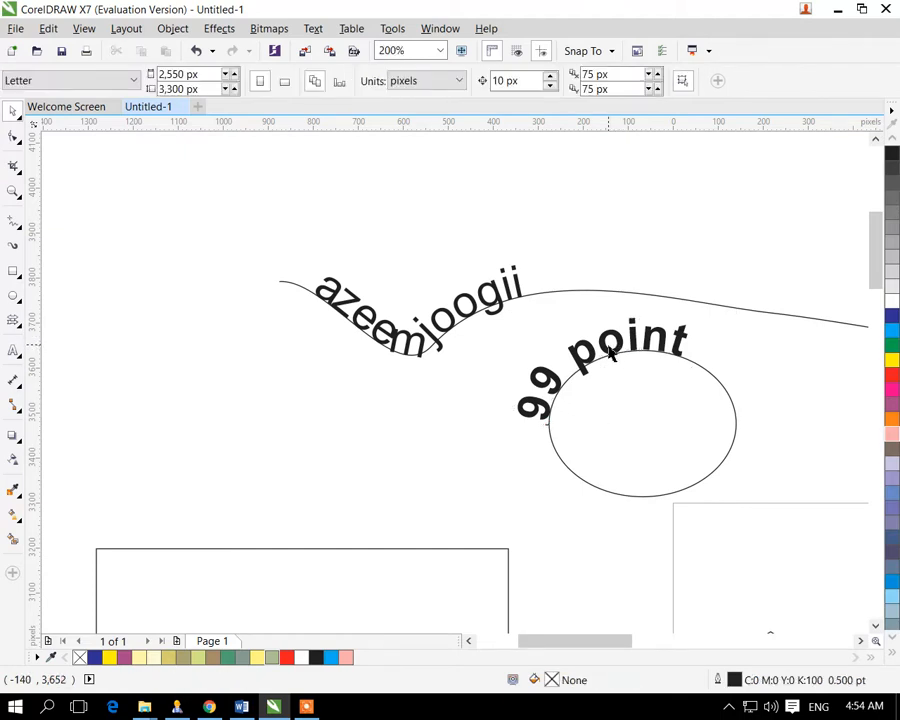
key("F8")
left_click(590, 345)
left_click(343, 376)
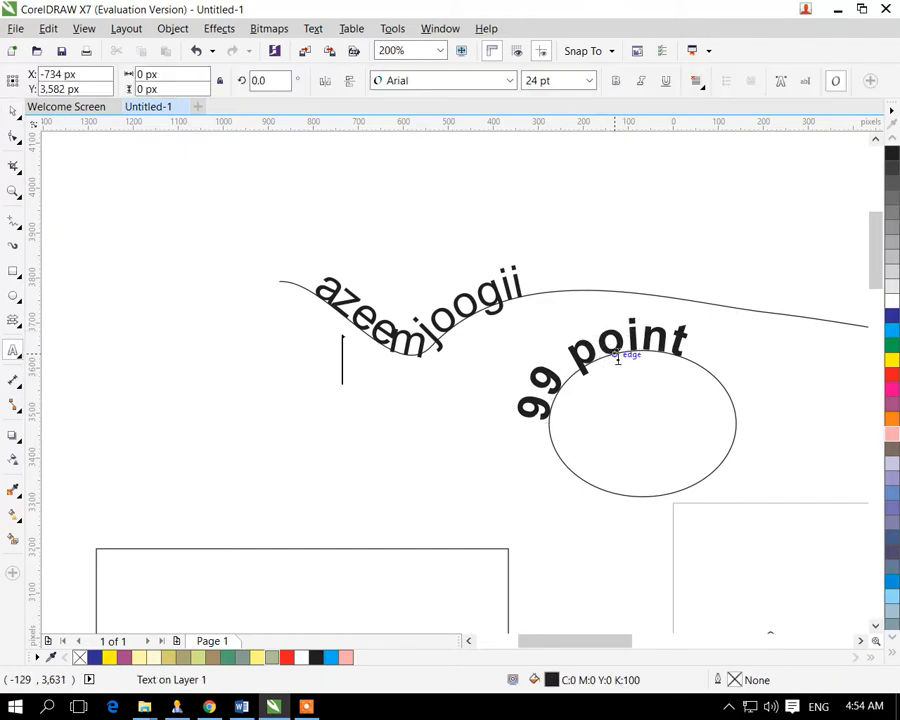
left_click(13, 110)
Try rotating the "99 point" text about a rotation centre shifted to the right, and delete the rotated copy.
left_click(615, 342)
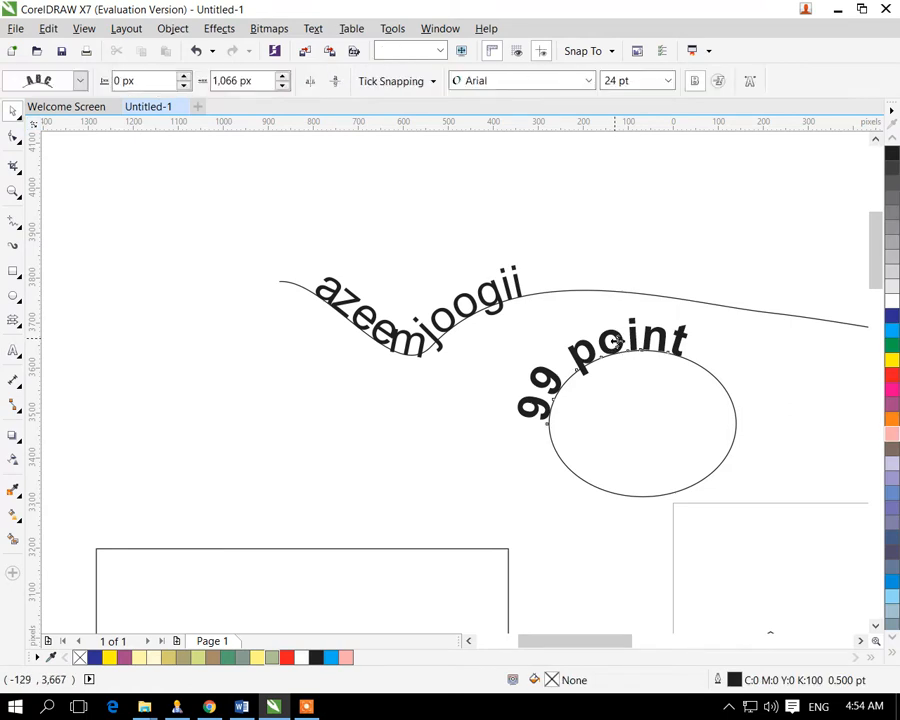
left_click(616, 342, "ctrl")
left_click(619, 341)
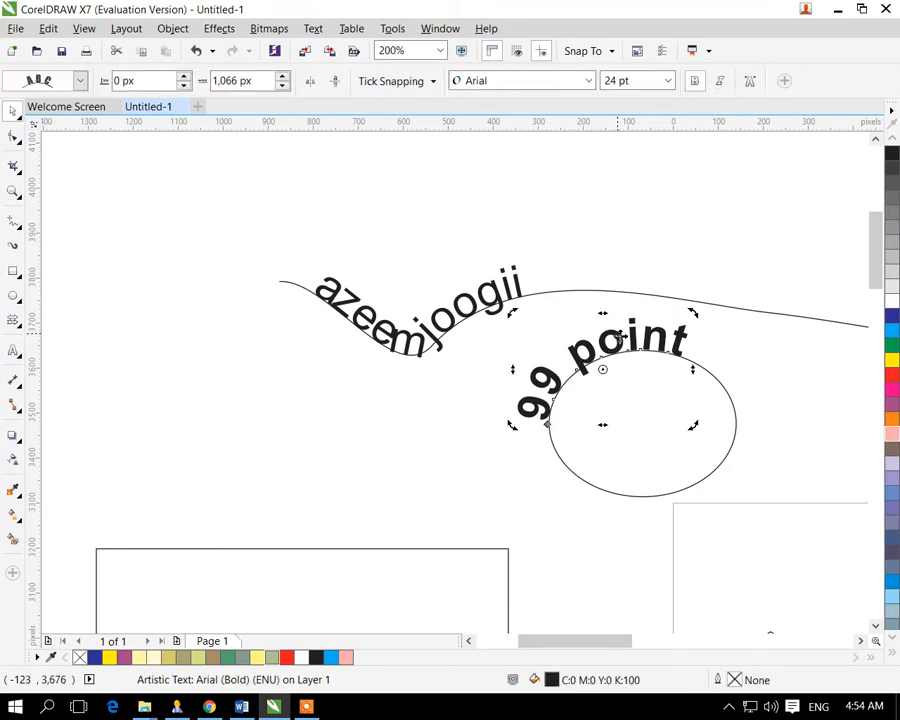
left_click_drag(604, 369, 633, 369)
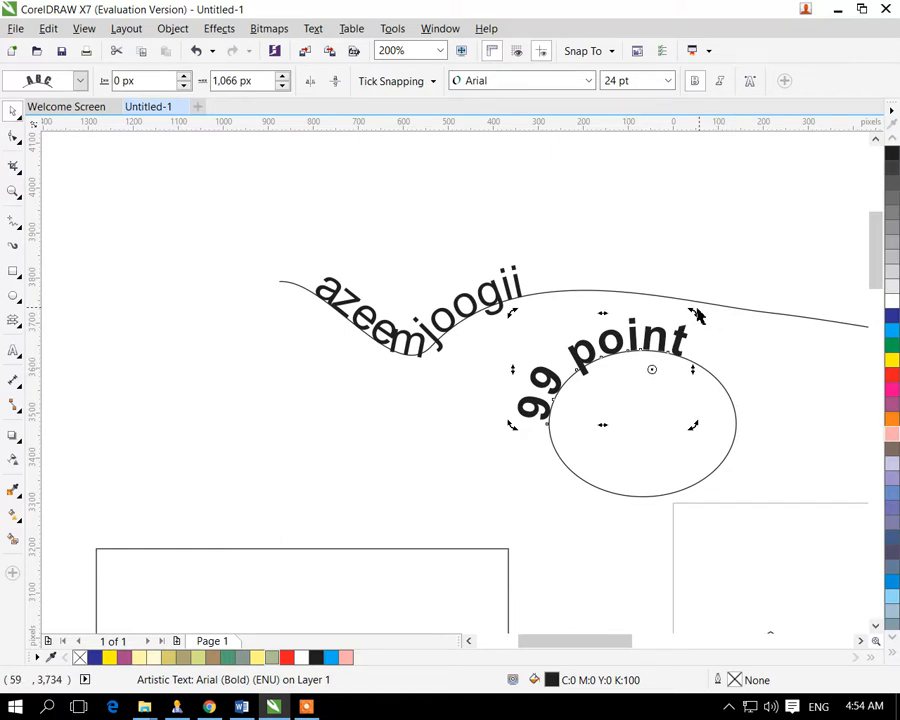
left_click_drag(697, 315, 754, 343)
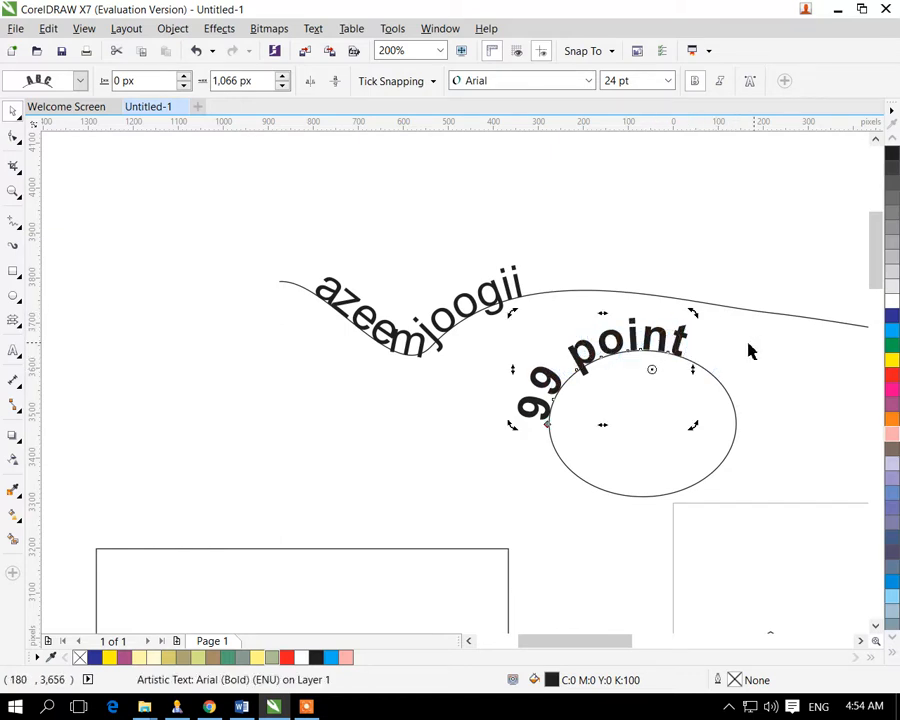
left_click_drag(695, 318, 737, 344)
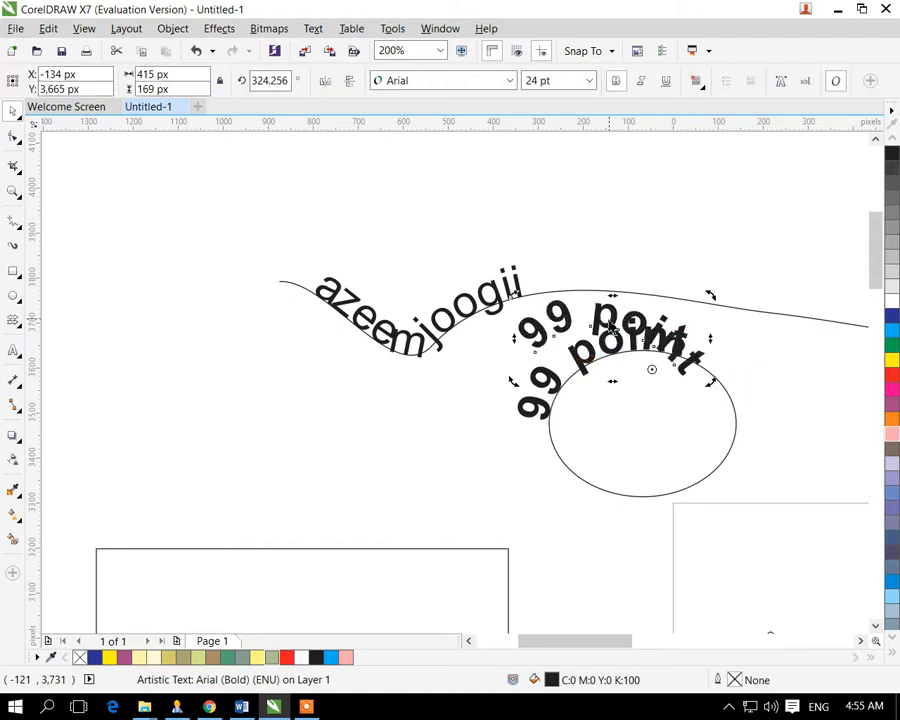
key("Escape")
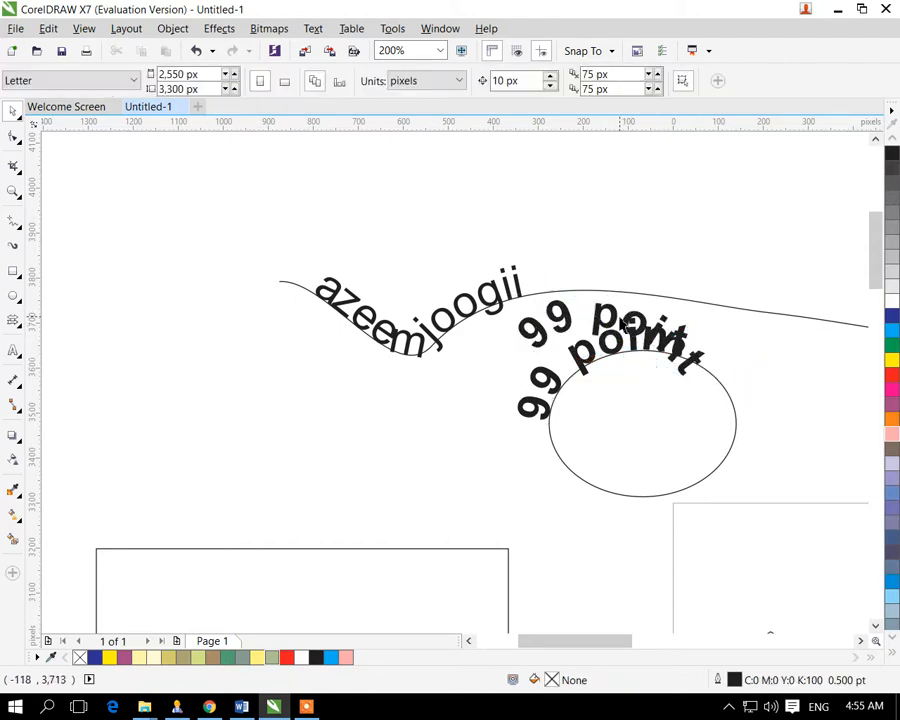
left_click(622, 325)
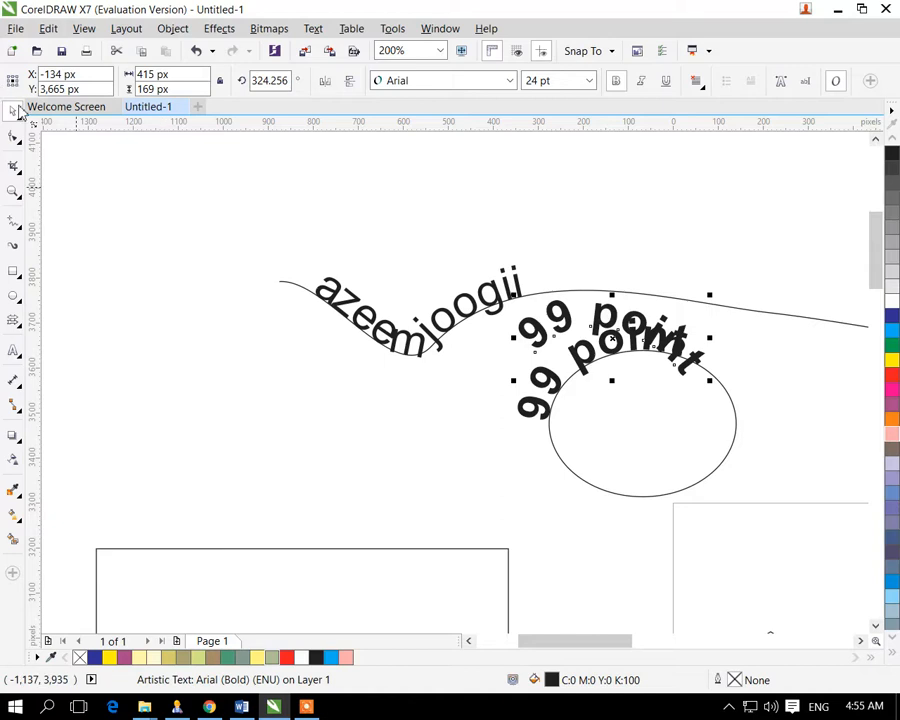
key("Delete")
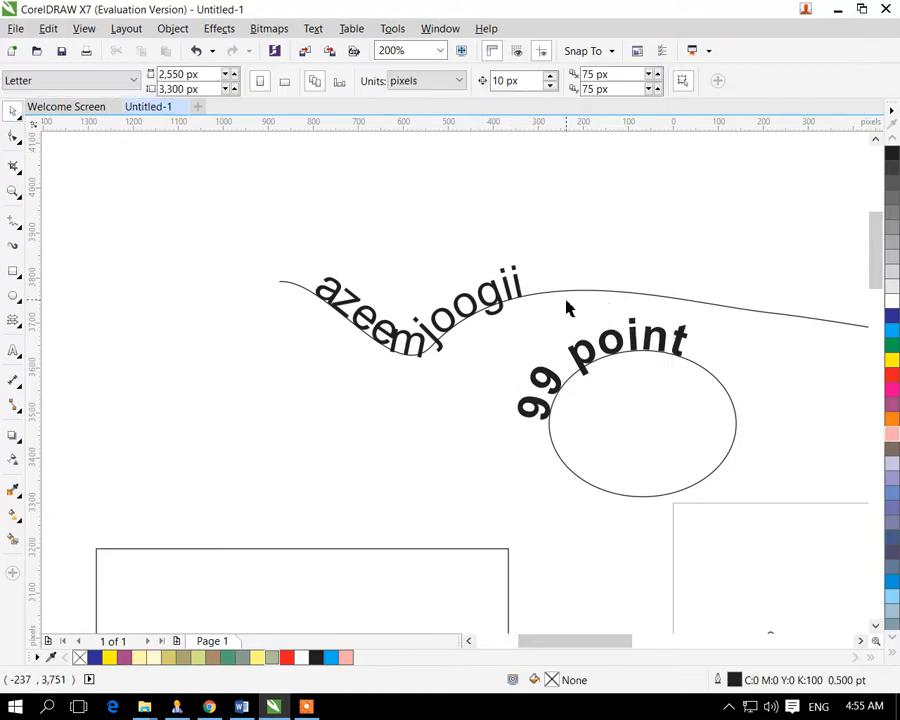
left_click(617, 352)
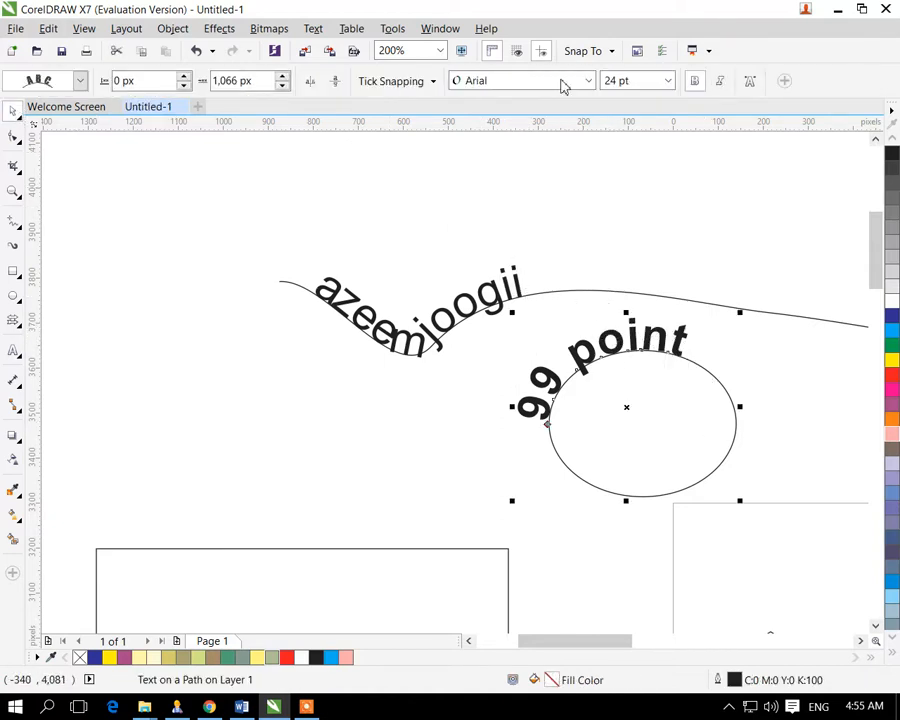
left_click(434, 84)
left_click(410, 112)
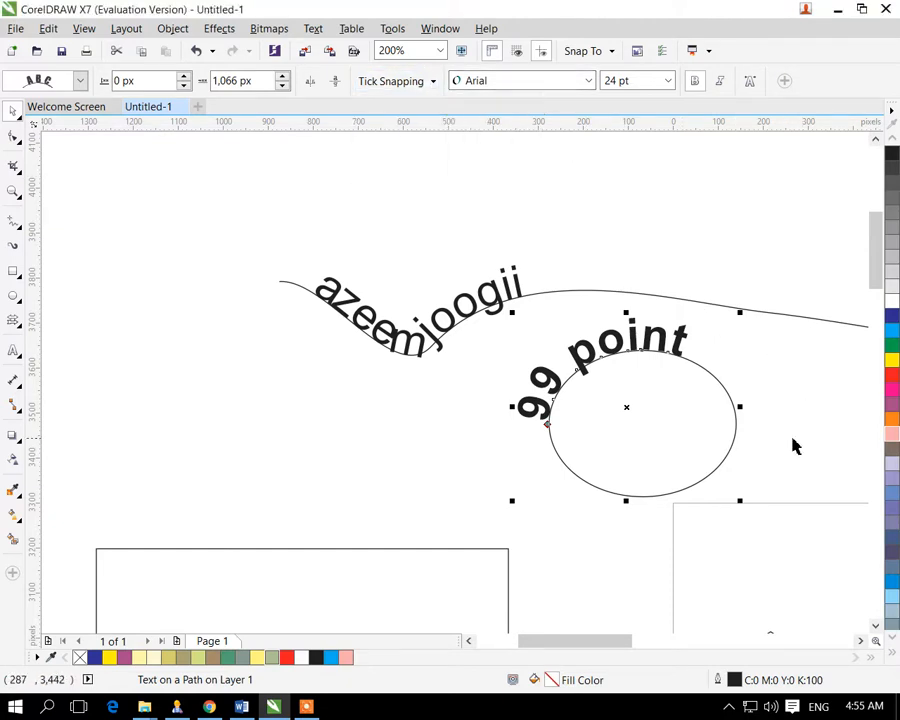
Try progressively smaller sizes for the ellipse carrying the text, and undo back to a width of 390 px.
left_click(738, 412)
left_click_drag(740, 427, 652, 422)
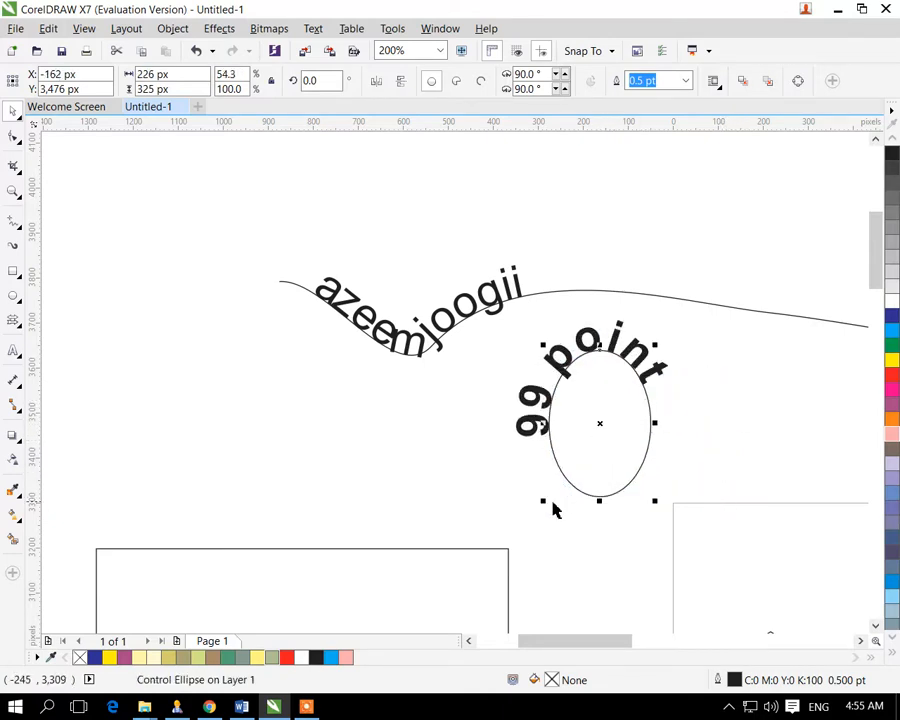
left_click_drag(542, 501, 588, 440)
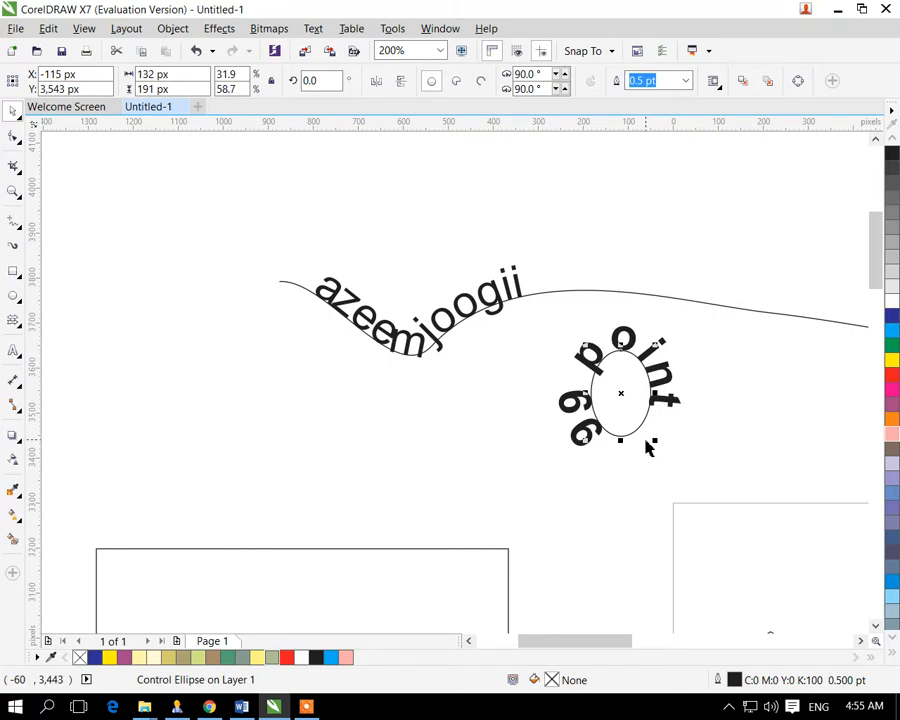
left_click_drag(654, 440, 608, 383)
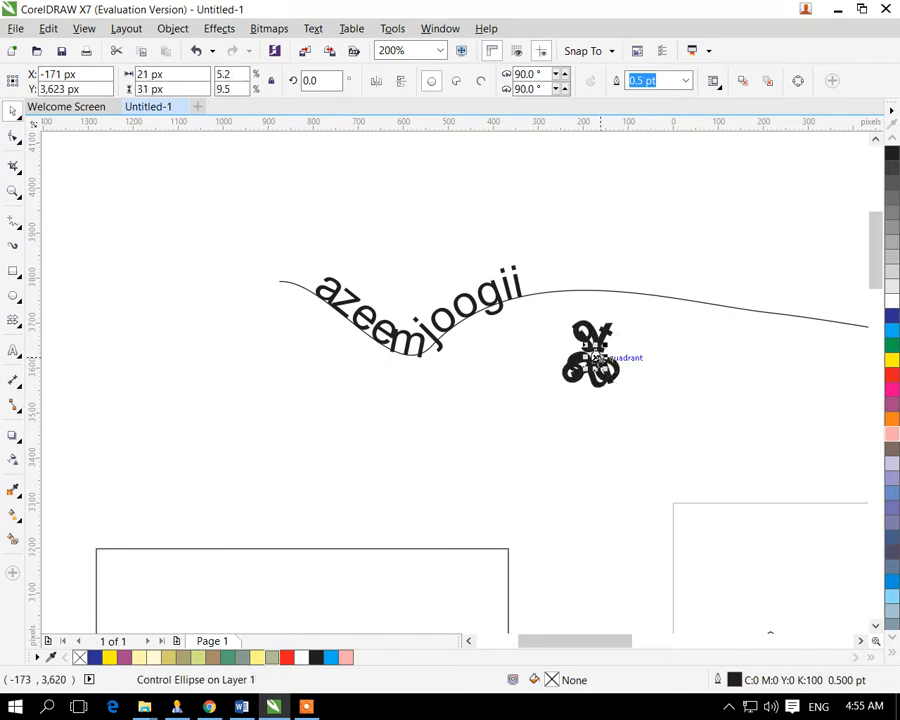
key("ctrl+z")
key("ctrl+z")
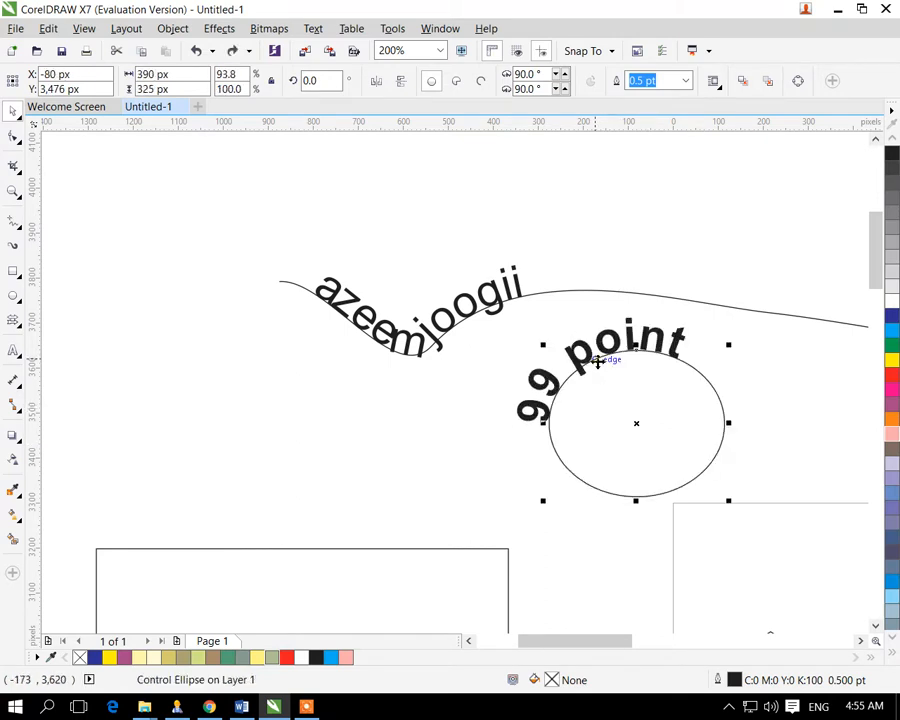
right_click(663, 406)
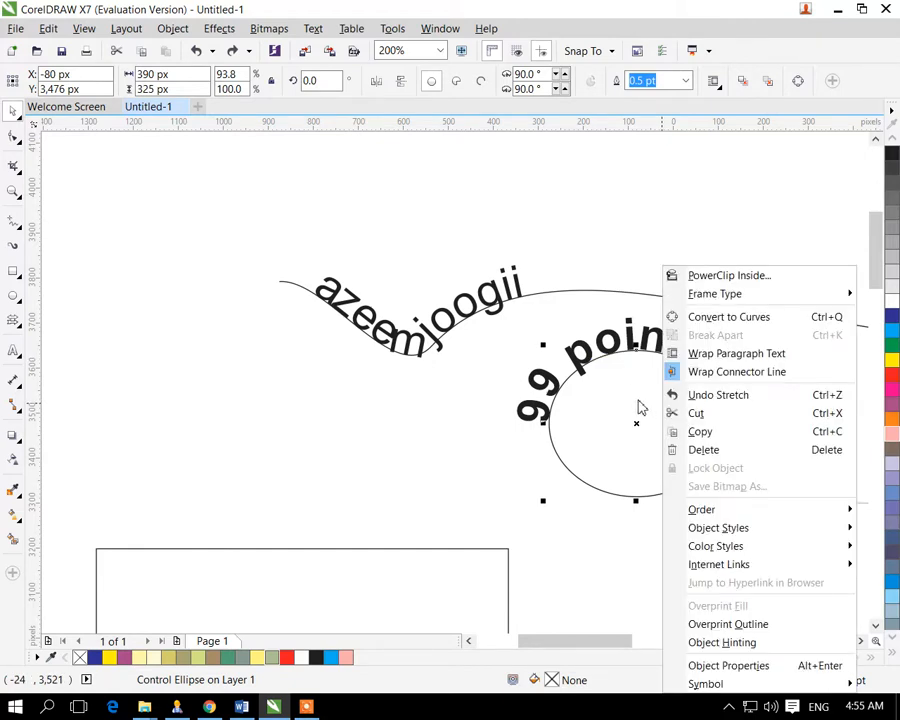
mouse_move(743, 294)
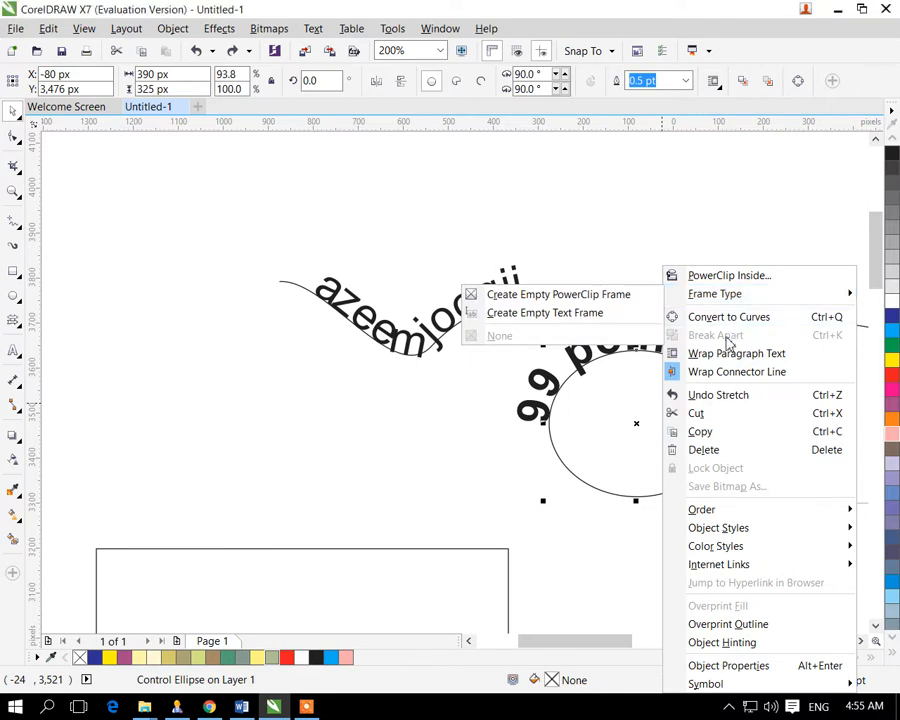
left_click(412, 437)
left_click(313, 28)
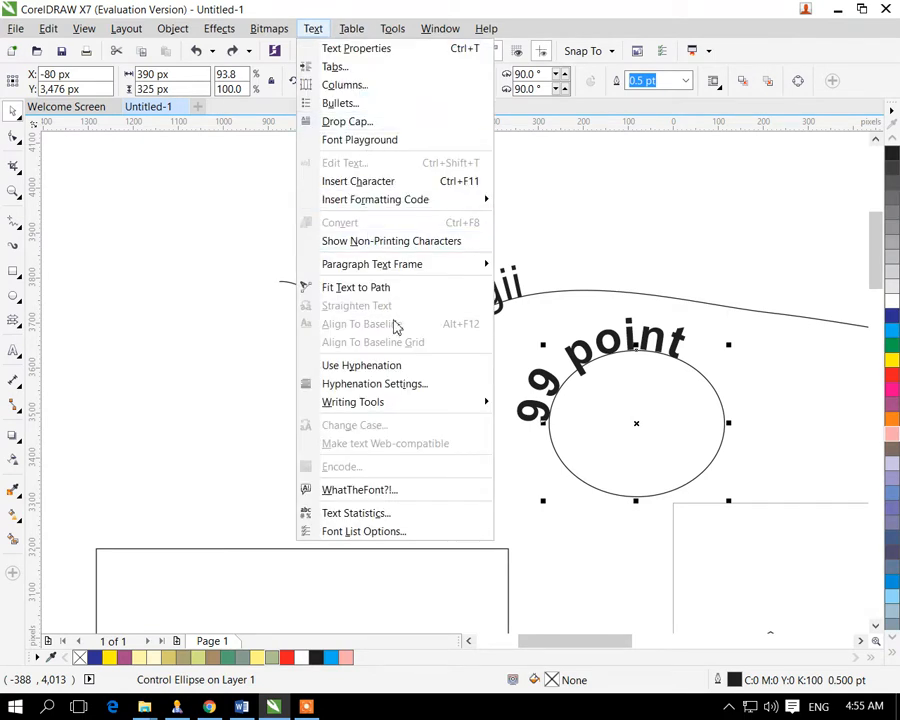
left_click(172, 374)
Fit new artistic text "99 point" to the upper edge of the large rectangle.
left_click(278, 528)
left_click(282, 549)
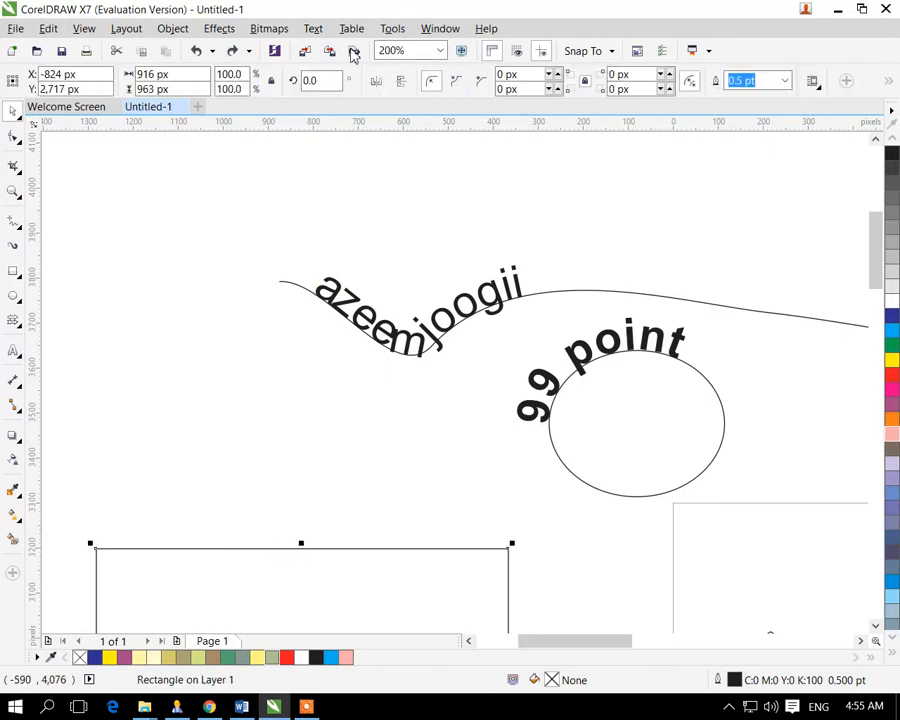
left_click(313, 28)
left_click(368, 287)
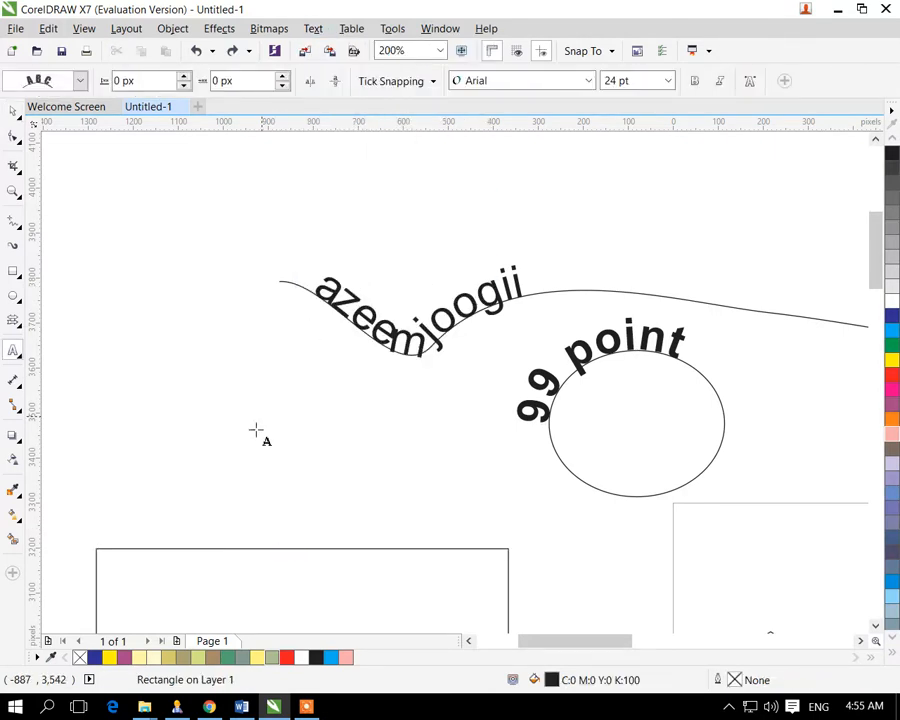
left_click(271, 543)
type("99 poin")
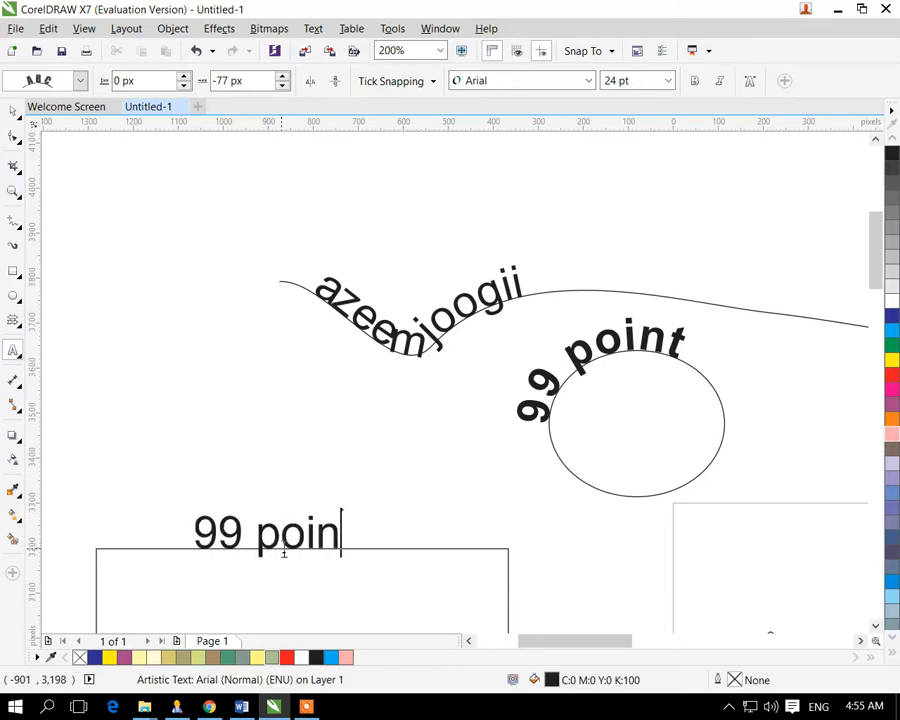
type("t")
key("Escape")
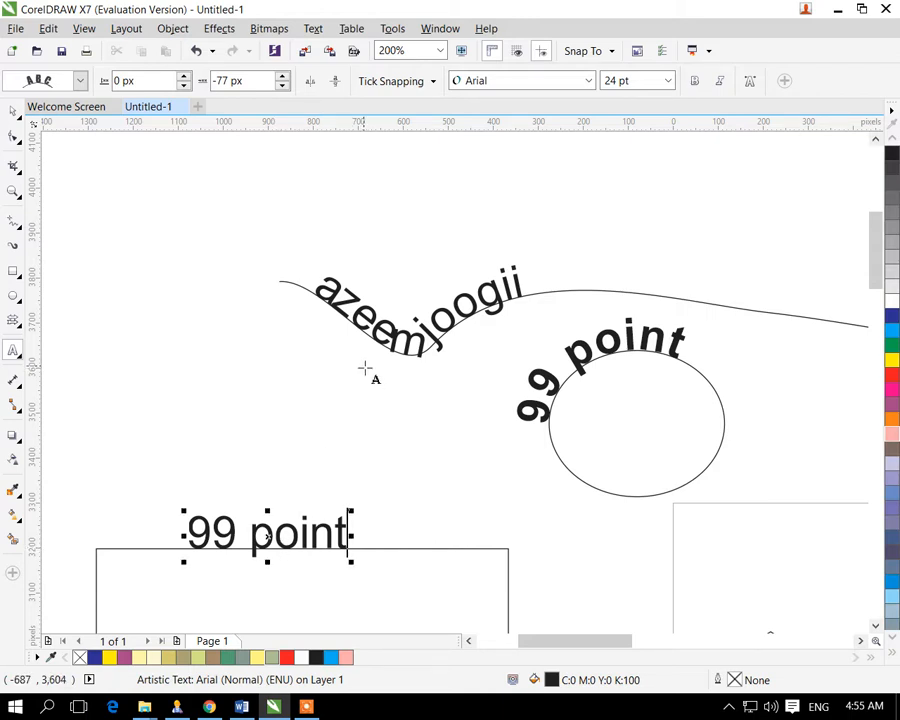
Try mirroring the rectangle's "99 point" text vertically and horizontally, turning each mirroring off again.
left_click(336, 82)
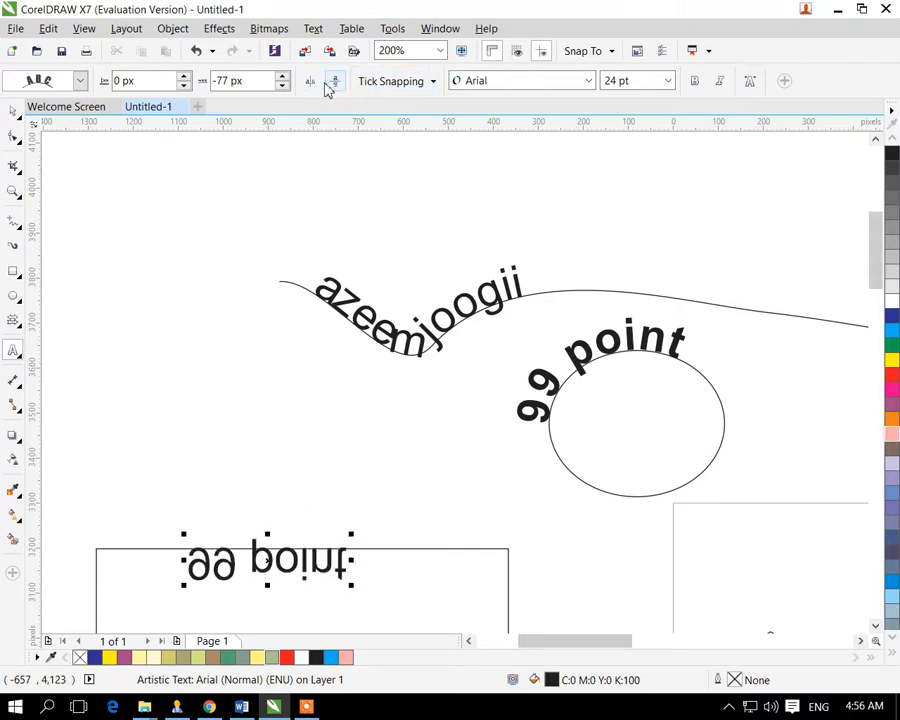
left_click(322, 84)
left_click(322, 85)
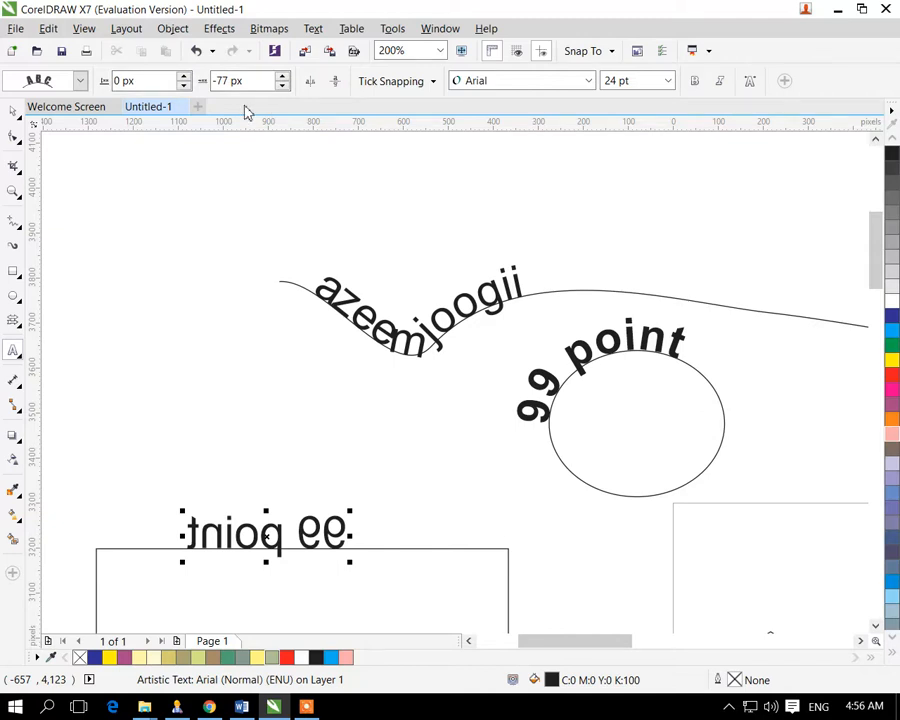
left_click(312, 86)
Minimize the drawing window to show the desktop.
left_click(836, 9)
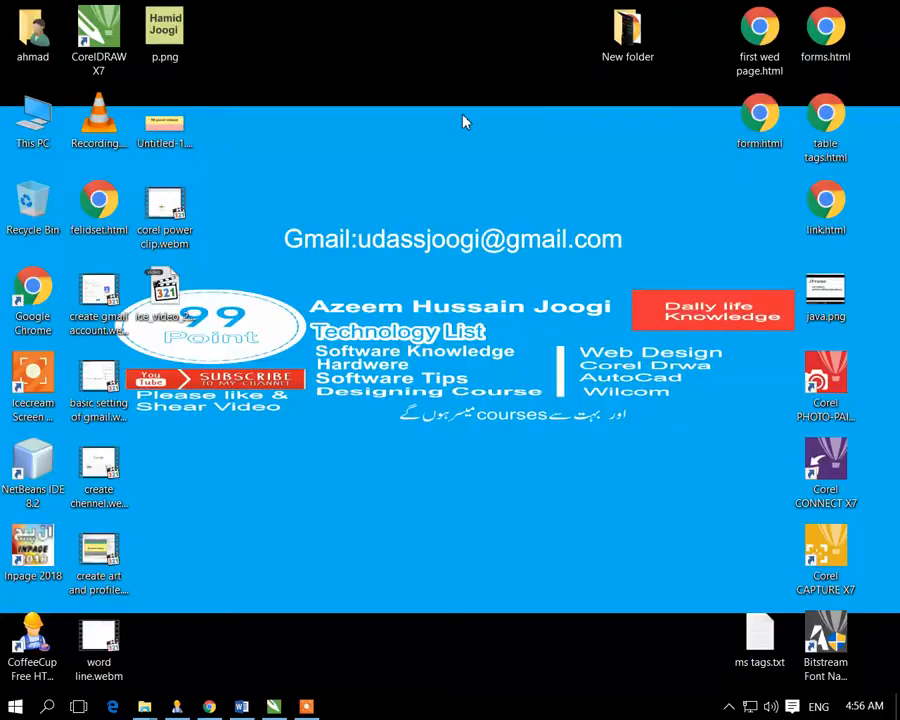